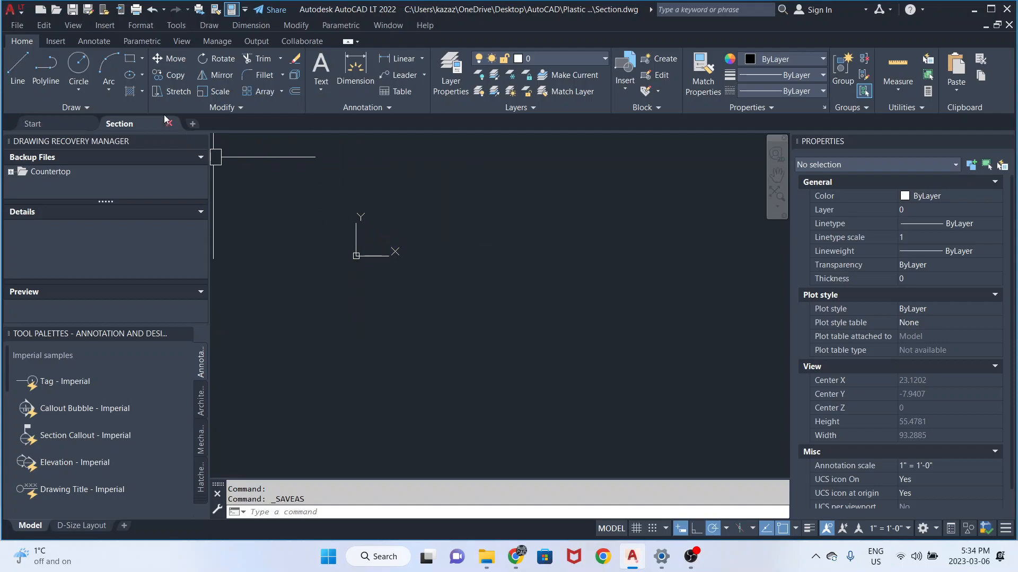
Draw a rectangle from the origin 0,0 to a relative corner of 25,-.5 for the horizontal slab
left_click(132, 64)
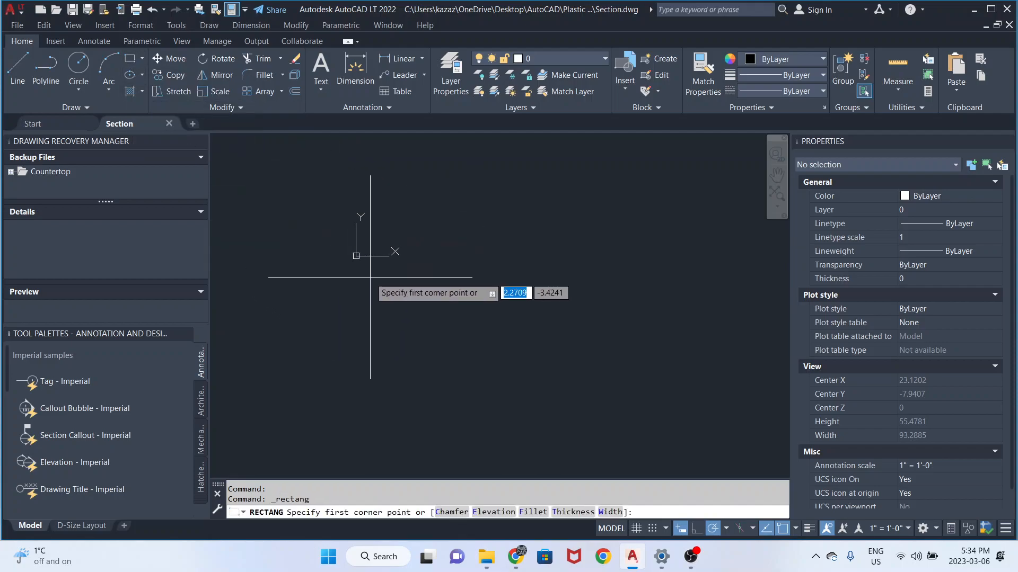
type("0,0")
key("Return")
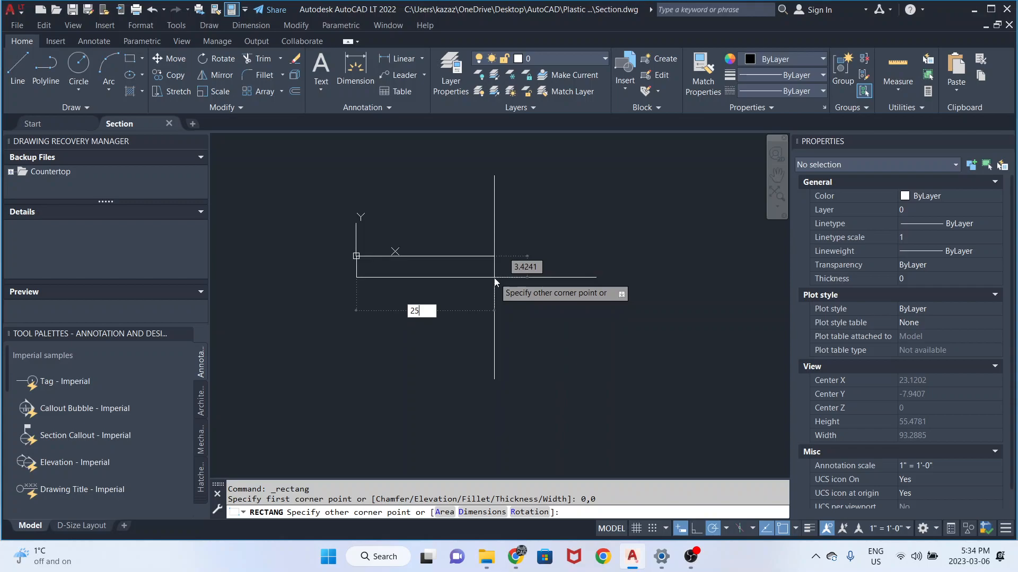
type("25")
key("Tab")
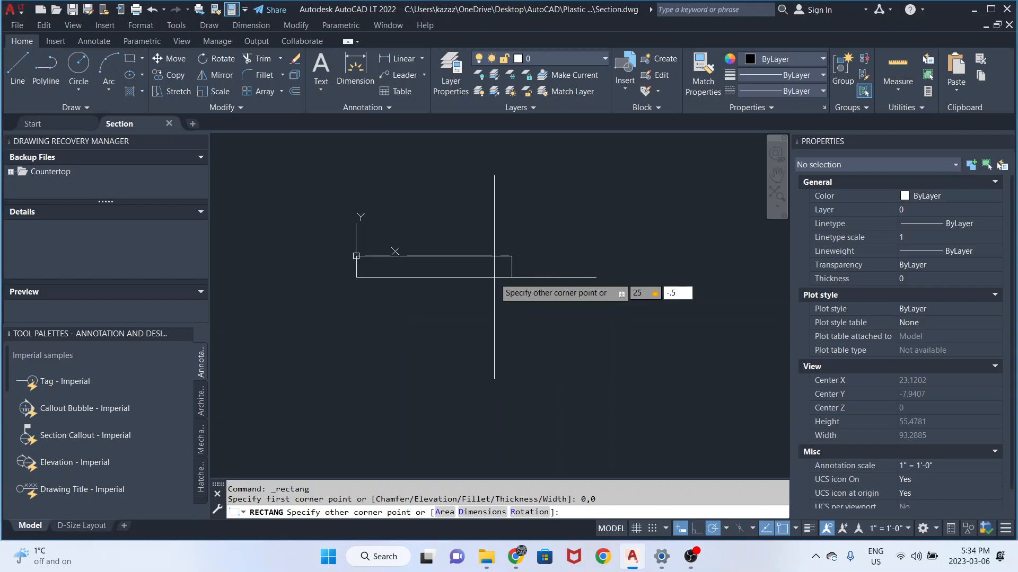
type("-.5")
key("Return")
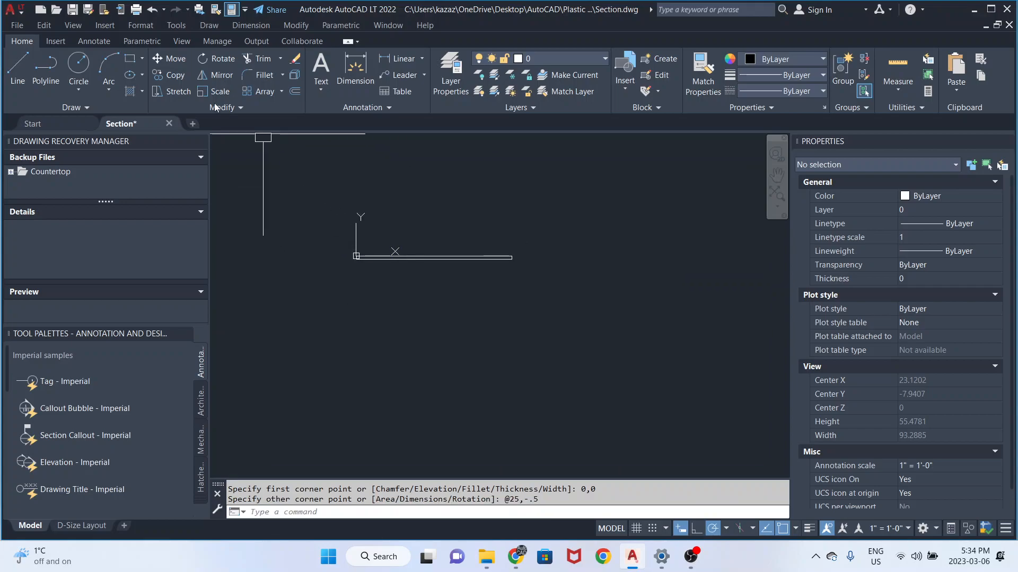
Draw a rectangle .5 wide and 1.5 high upward from the slab's upper-right corner
left_click(134, 60)
scroll(498, 260, "up", 6)
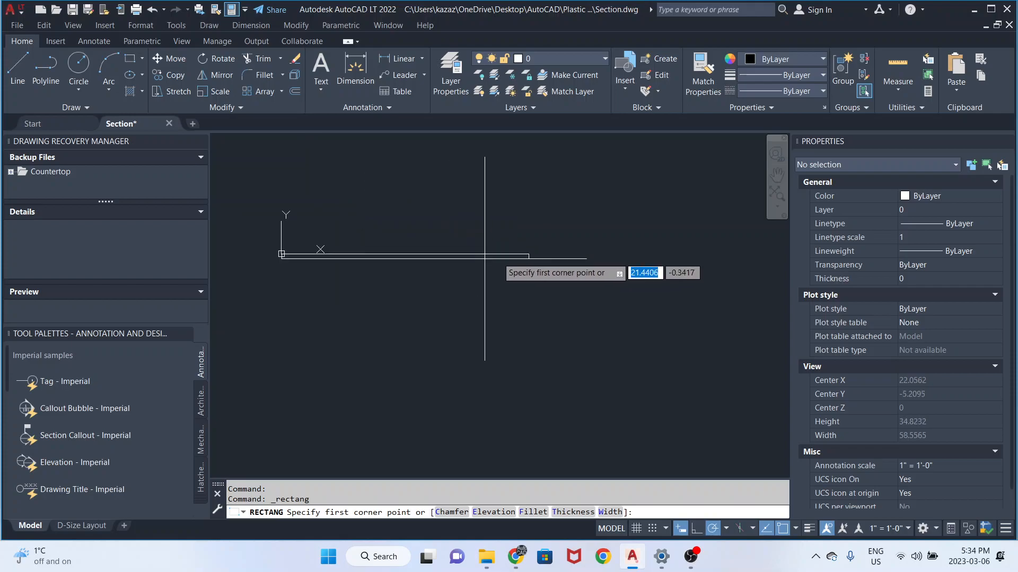
scroll(541, 262, "up", 4)
left_click(558, 212)
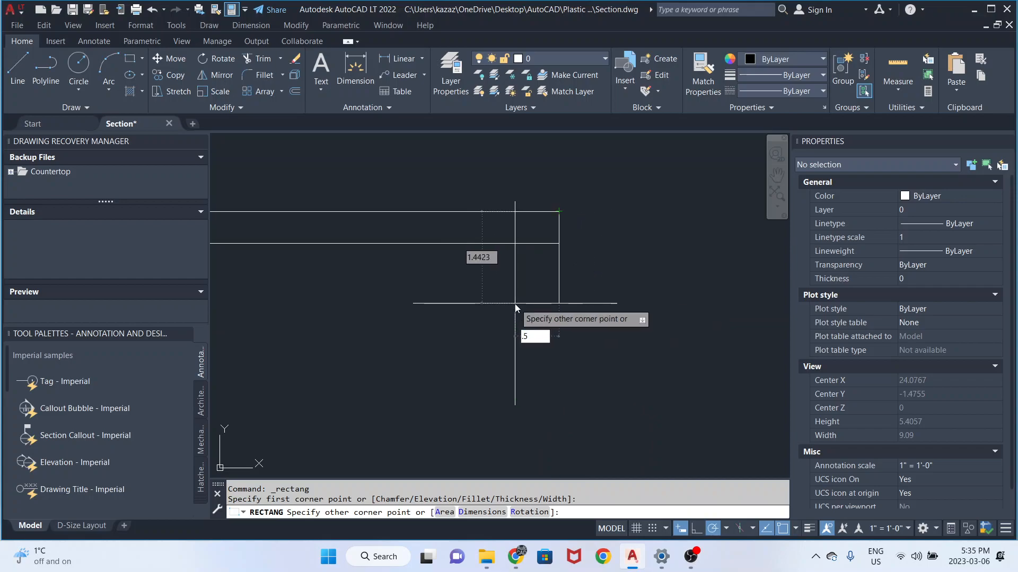
type(".5")
key("Tab")
type("1.5")
key("Return")
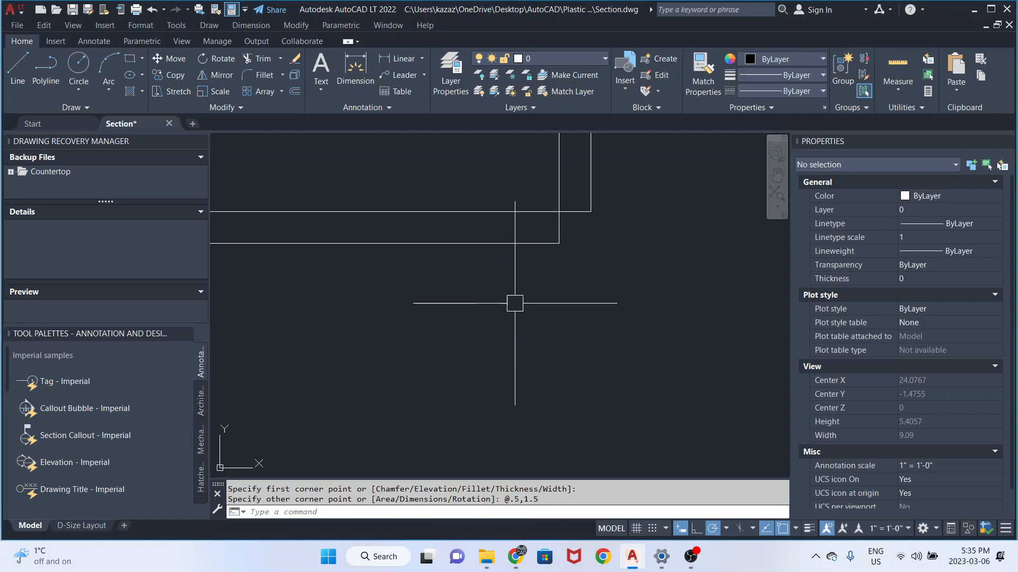
Move the .5 by 1.5 rectangle so its upper-right corner sits on the slab's upper-right corner
left_click(618, 184)
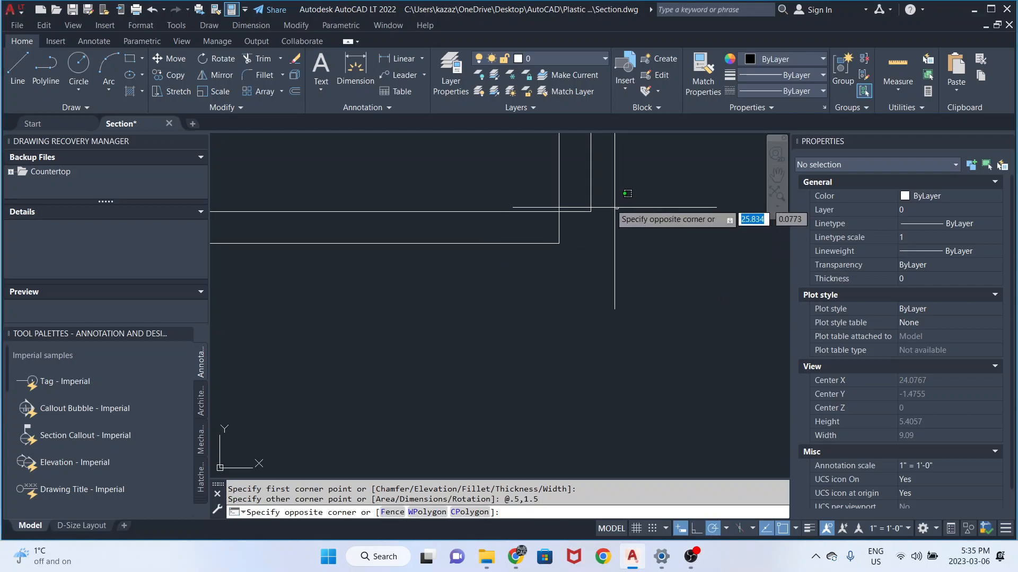
left_click(586, 210)
mouse_move(587, 217)
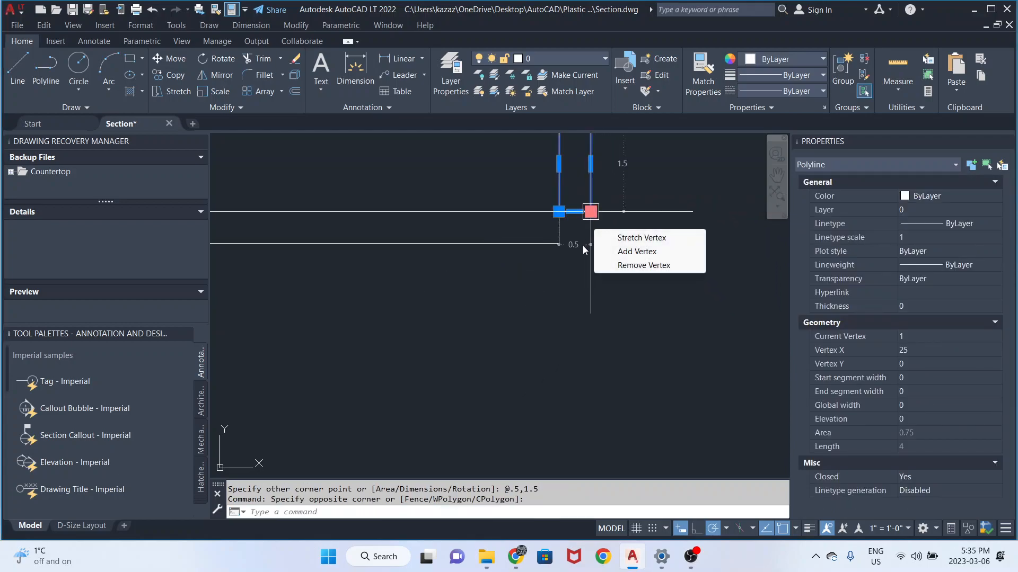
middle_click_drag(605, 264, 566, 350)
type("m")
key("Return")
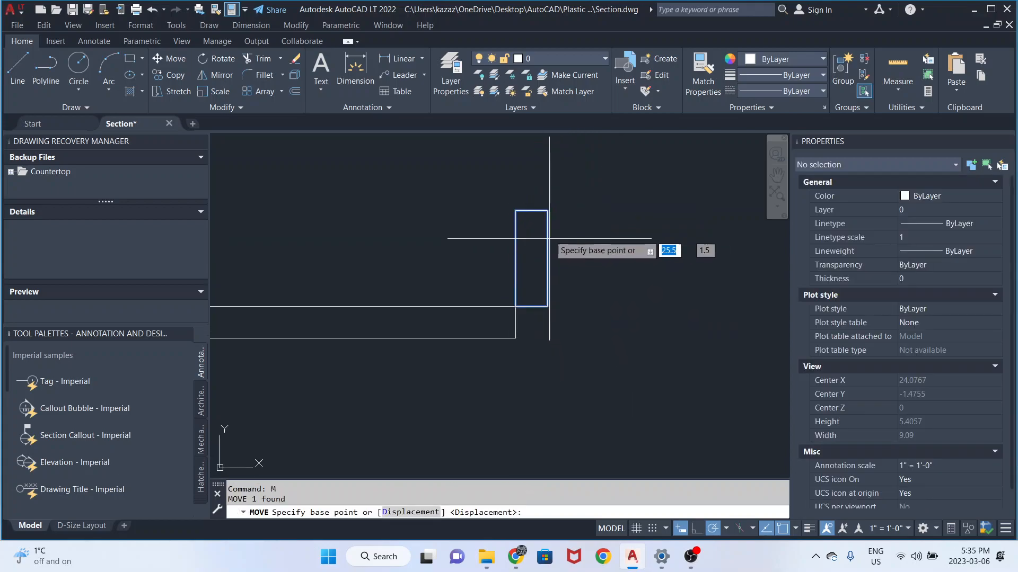
left_click(548, 211)
left_click(515, 306)
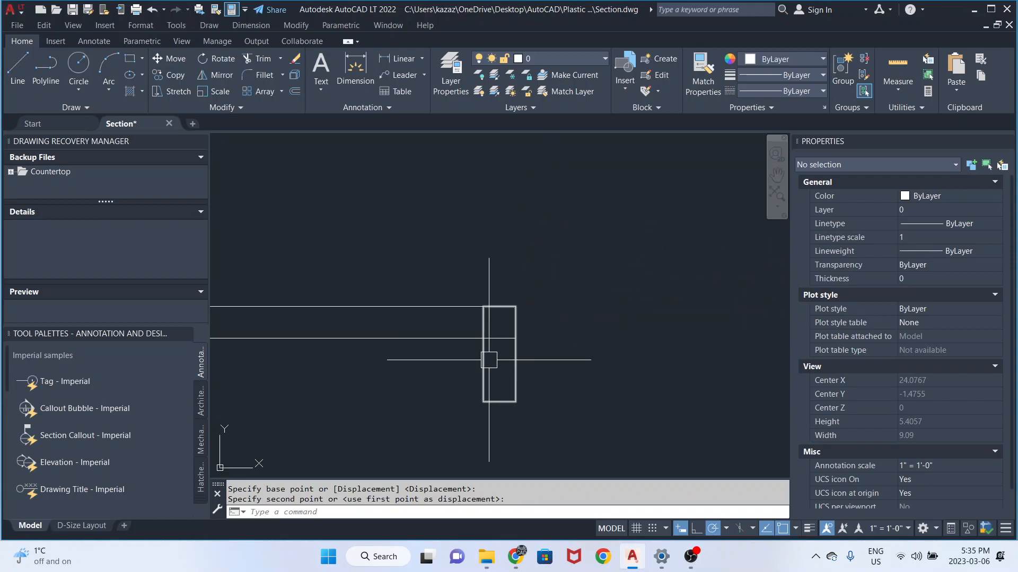
Turn ortho on and stretch the edge strip's upper-left vertex straight down to the slab's underside to form a miter
key("F8")
left_click(483, 356)
scroll(483, 331, "up", 4)
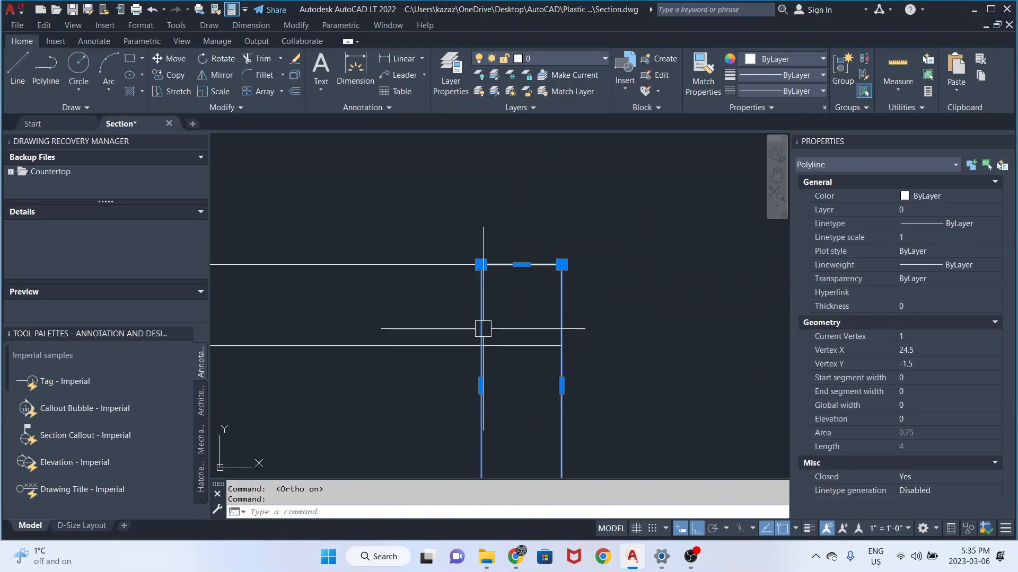
left_click(481, 265)
left_click(480, 346)
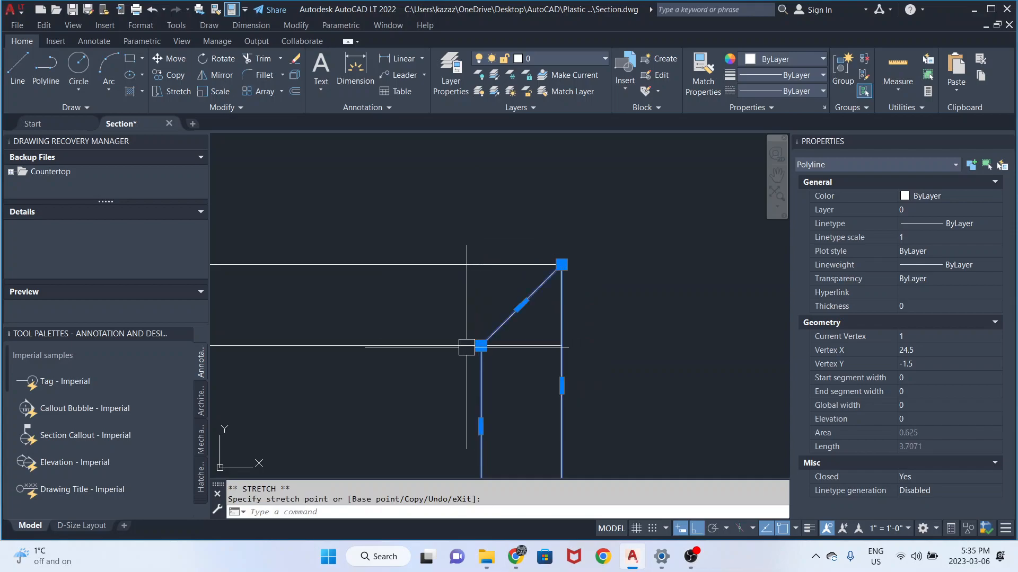
Stretch the slab's lower-right vertex back to the edge strip's mitered inner corner and clear the selection
left_click(467, 345)
left_click(561, 346)
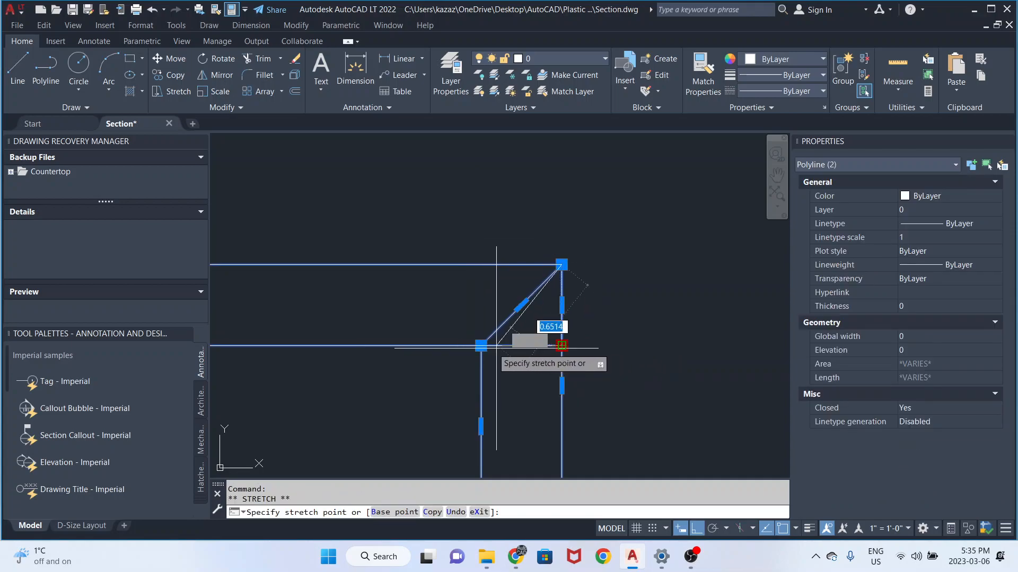
scroll(483, 346, "down", 5)
middle_click_drag(434, 369, 490, 369)
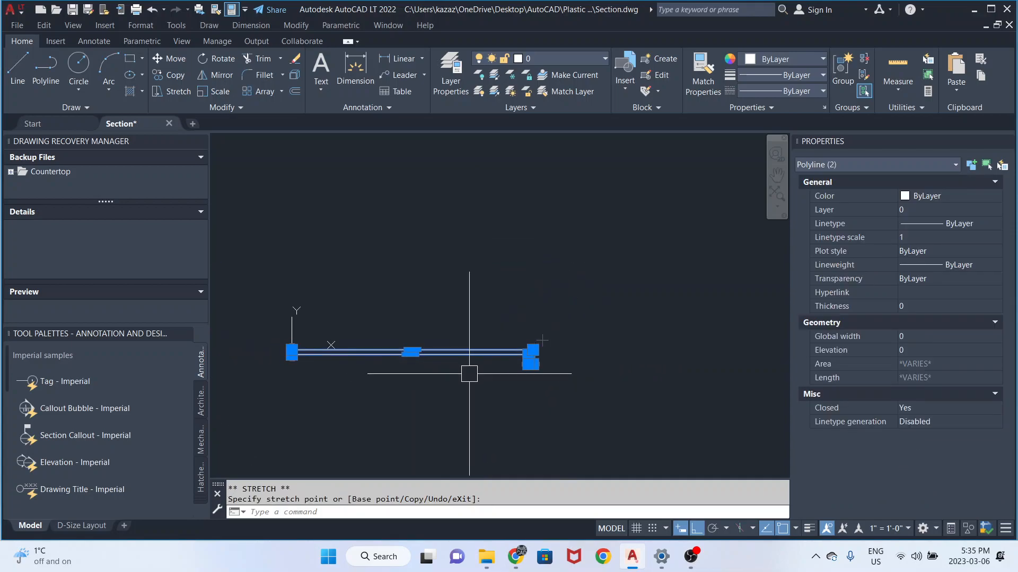
scroll(391, 373, "up", 4)
middle_click_drag(336, 377, 462, 382)
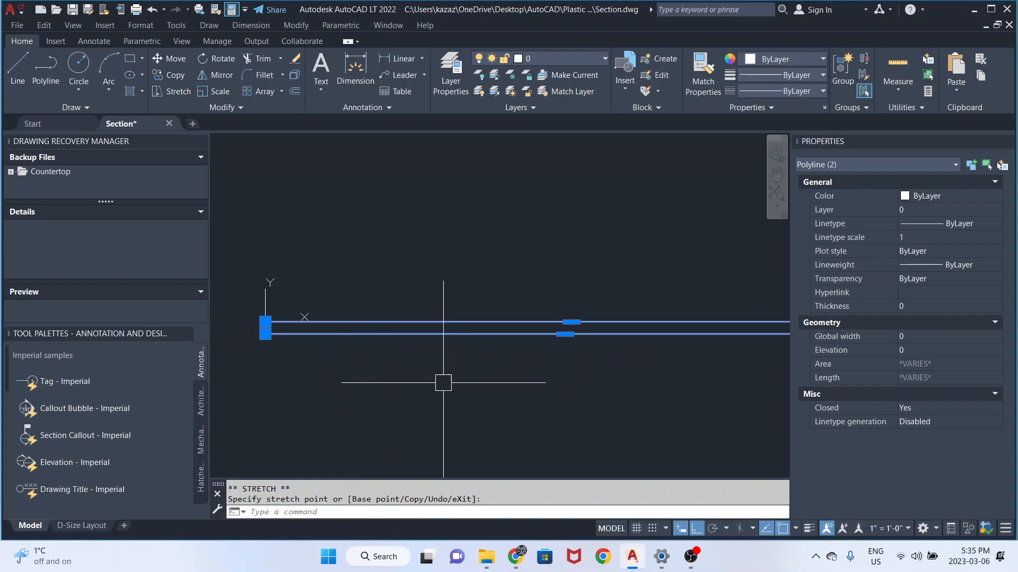
key("Escape")
key("Escape")
Draw a rectangle from the slab's lower-left corner to a relative corner of 4,-1
left_click(129, 58)
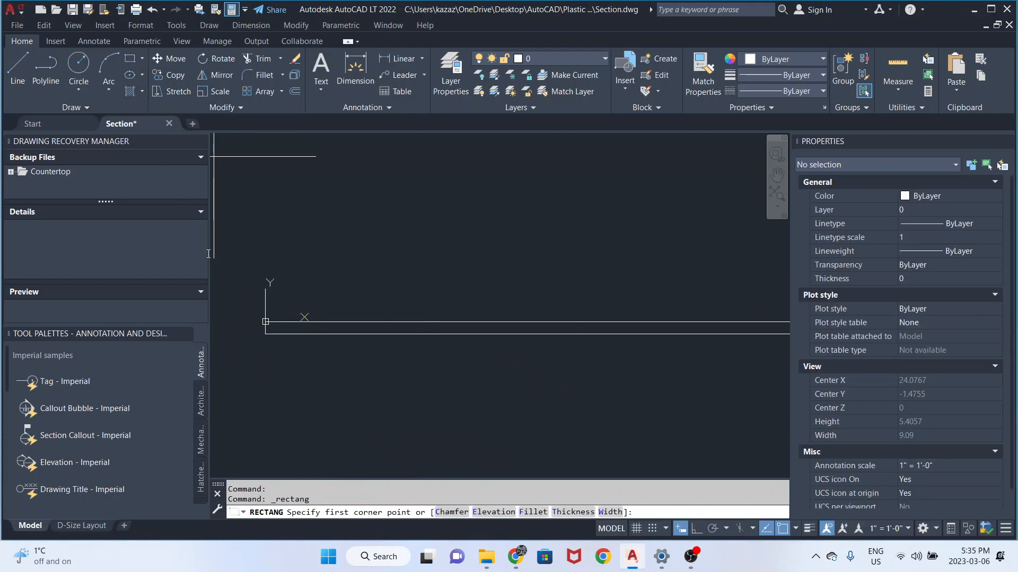
left_click(265, 334)
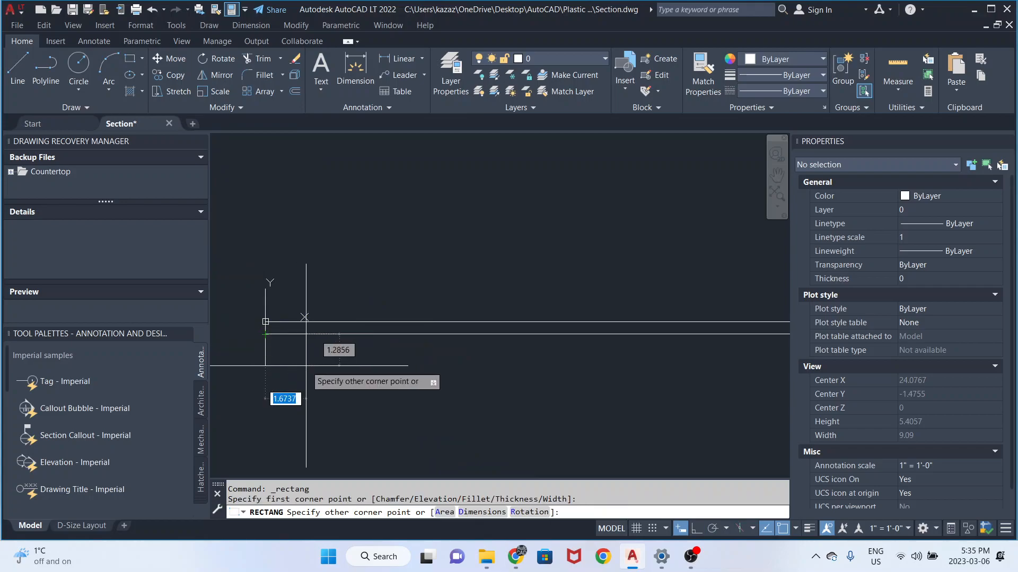
key("Tab")
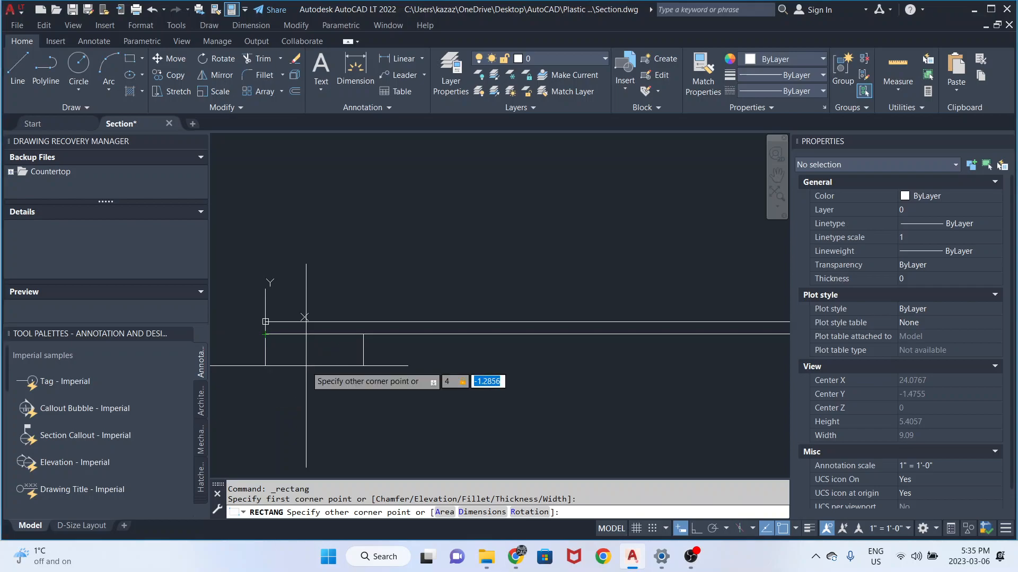
type("-1")
key("Return")
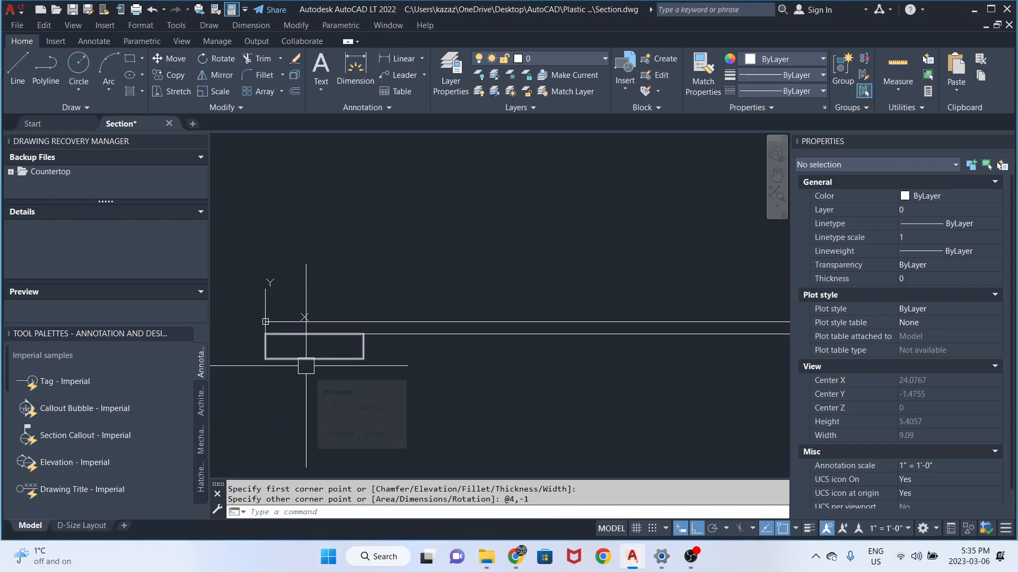
Copy the 4 by 1 rectangle from its upper-right corner to the edge strip's inner miter corner under the slab
left_click(316, 360)
mouse_move(314, 359)
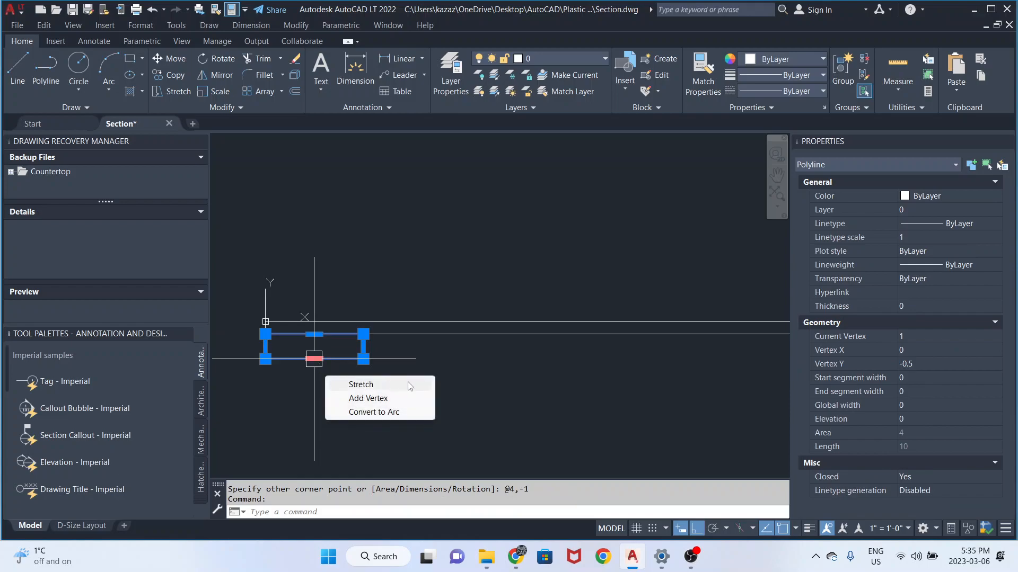
scroll(464, 355, "down", 3)
scroll(416, 369, "up", 3)
type("o")
key("Return")
left_click(359, 337)
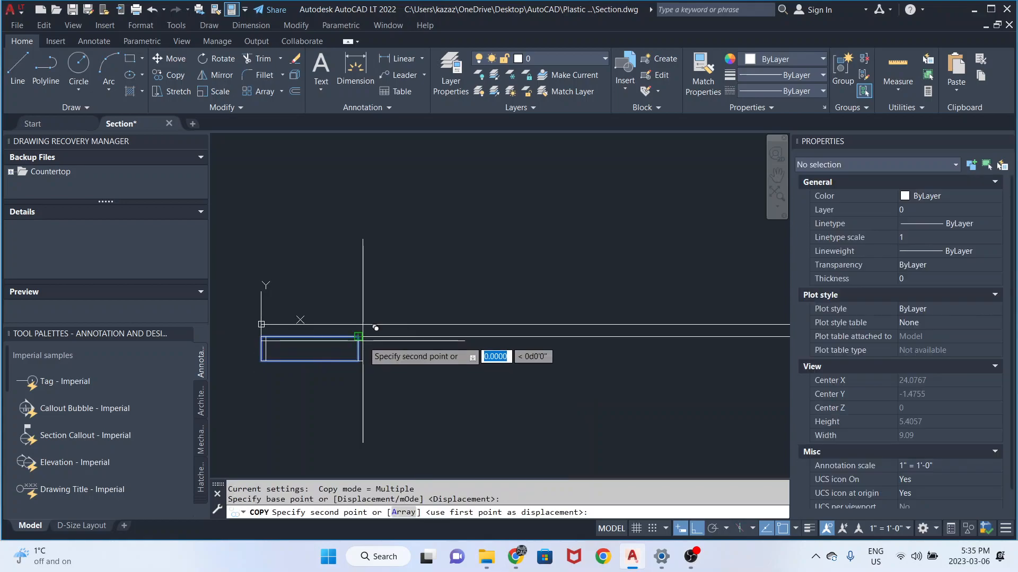
scroll(374, 348, "down", 4)
scroll(529, 354, "up", 6)
left_click(640, 319)
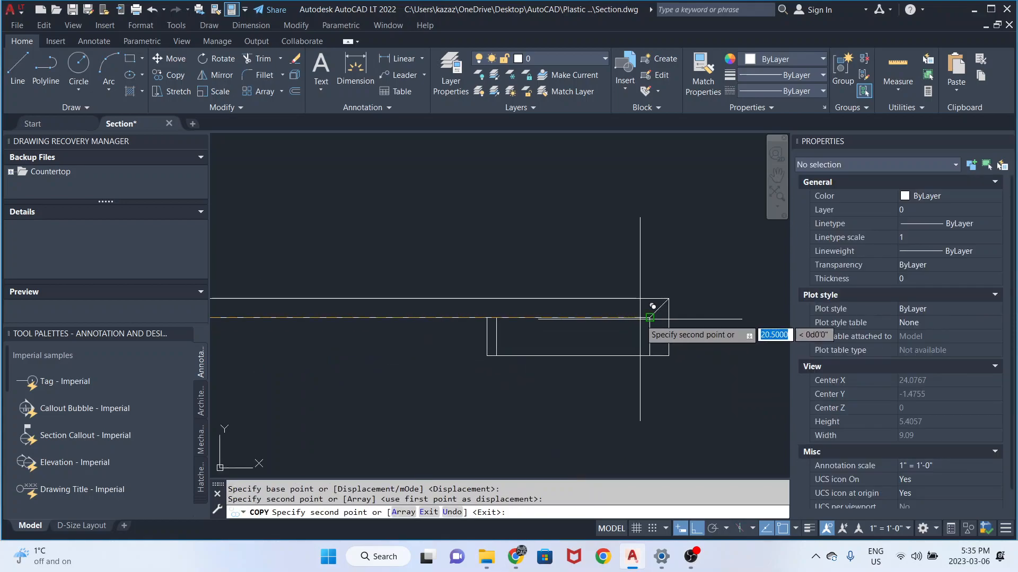
key("Escape")
Move the copied 4 by 1 rectangle .125 to the left, away from the edge strip
left_click(609, 360)
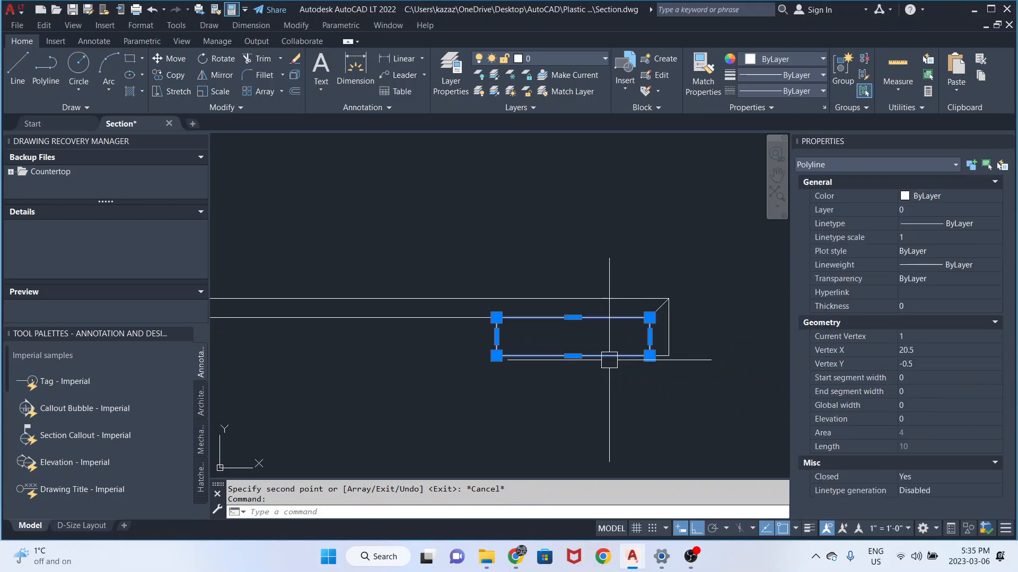
scroll(636, 349, "up", 6)
type("m")
key("Return")
left_click(580, 327)
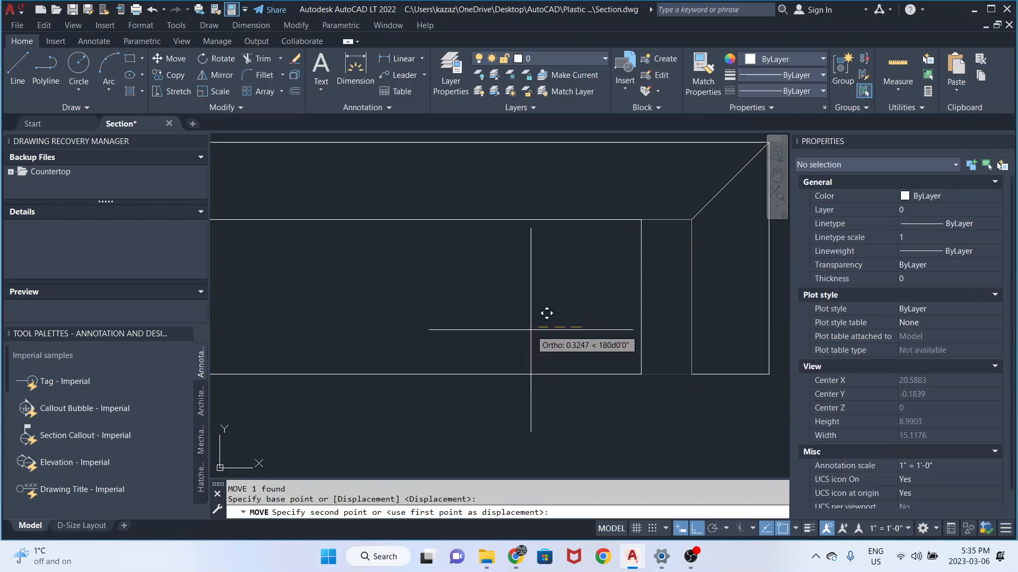
type(".125")
key("Return")
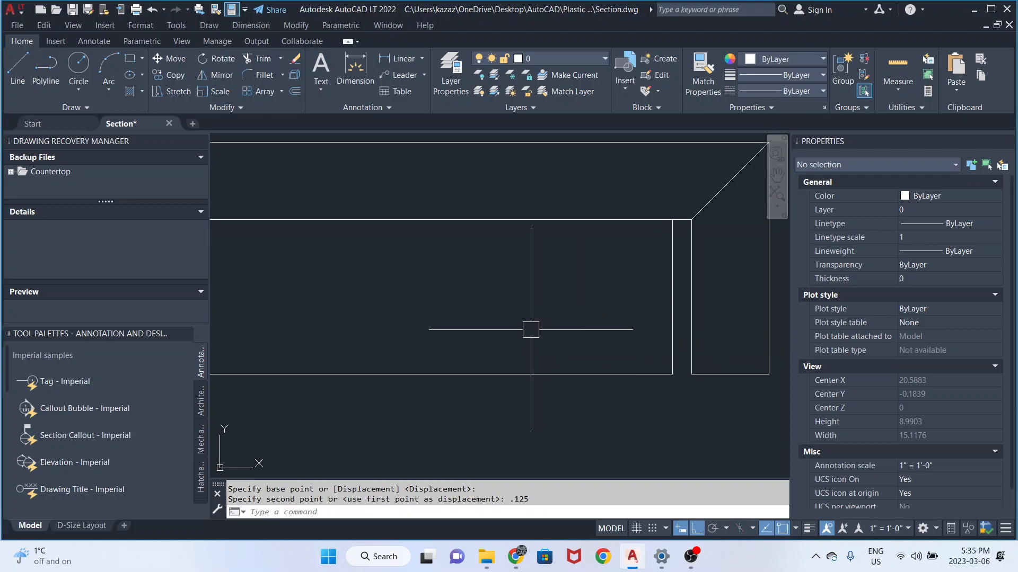
Draw a rectangle .5 wide and 4 high upward from the slab's upper-left corner
scroll(688, 289, "up", 2)
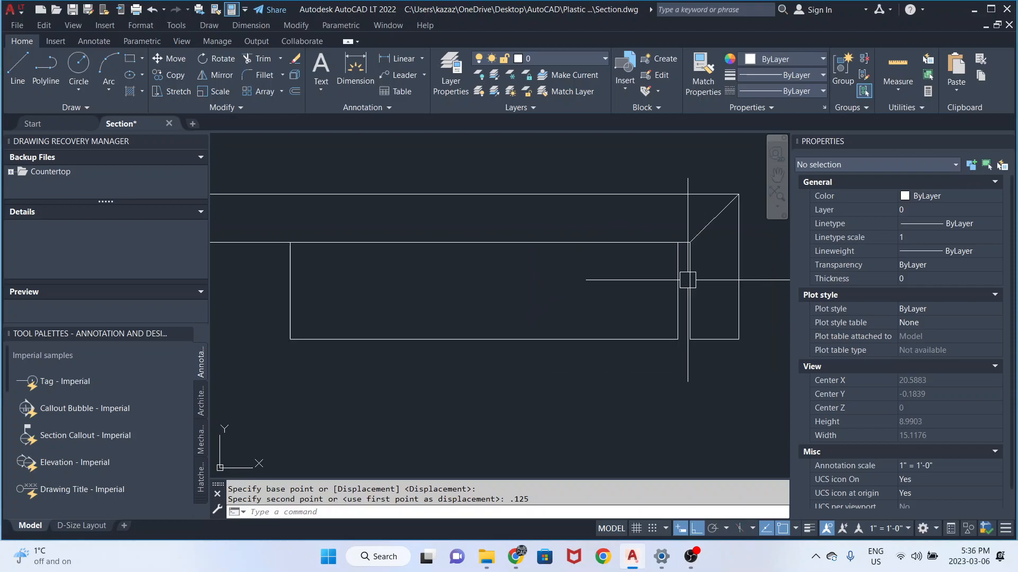
scroll(688, 289, "down", 4)
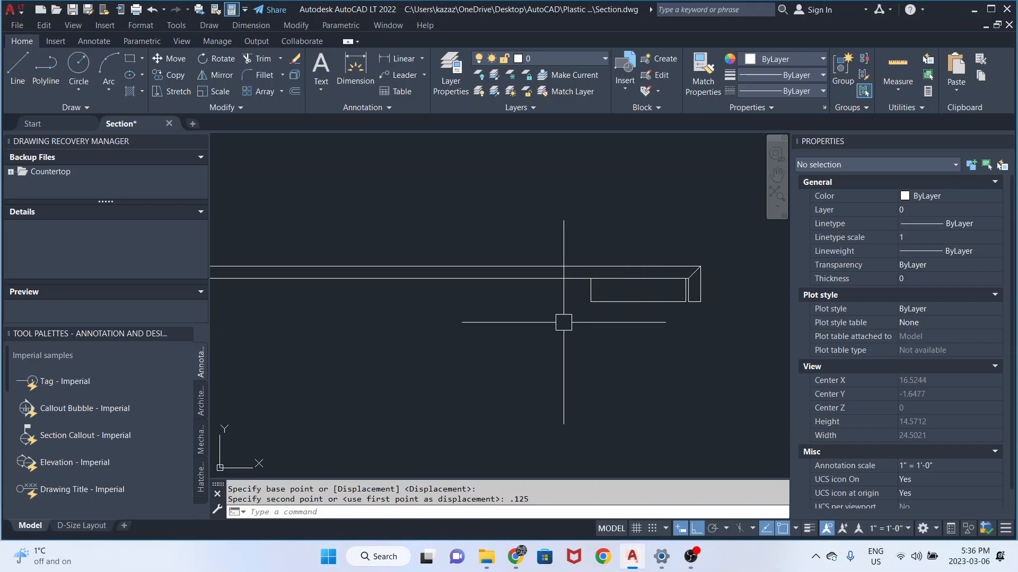
scroll(499, 334, "down", 2)
middle_click_drag(518, 340, 595, 352)
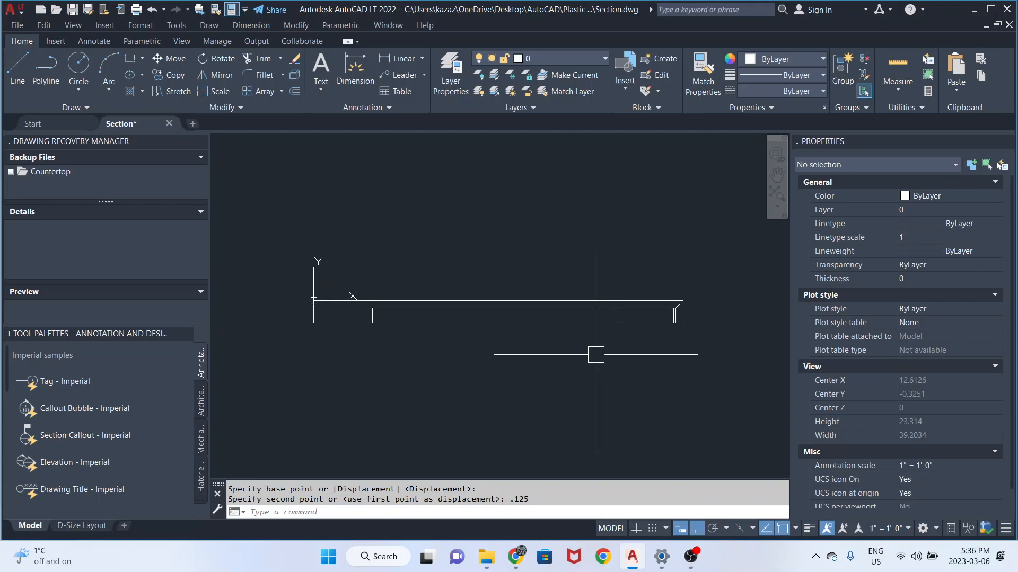
left_click(131, 64)
scroll(379, 374, "up", 6)
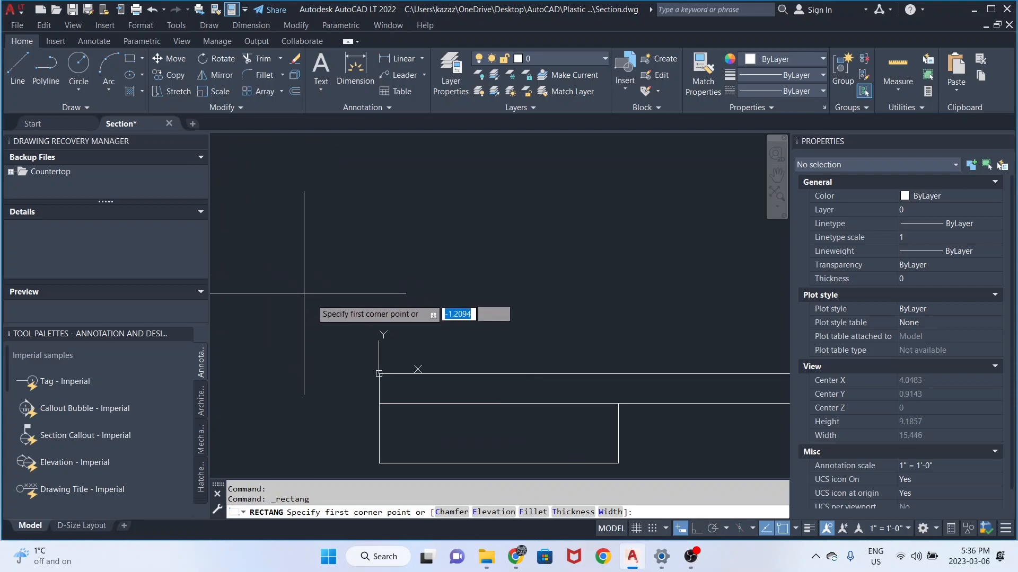
left_click(379, 374)
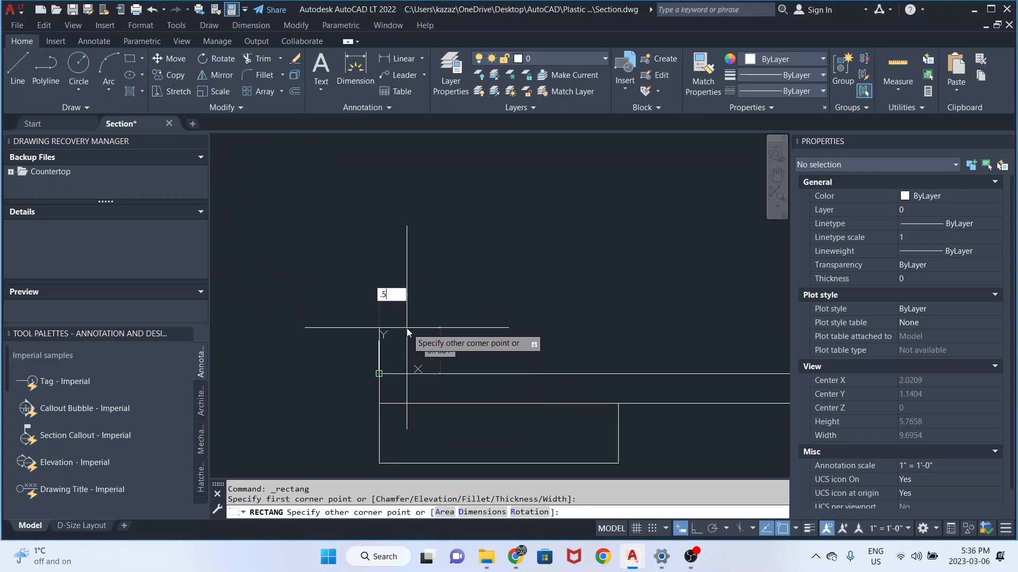
key("Tab")
key("Return")
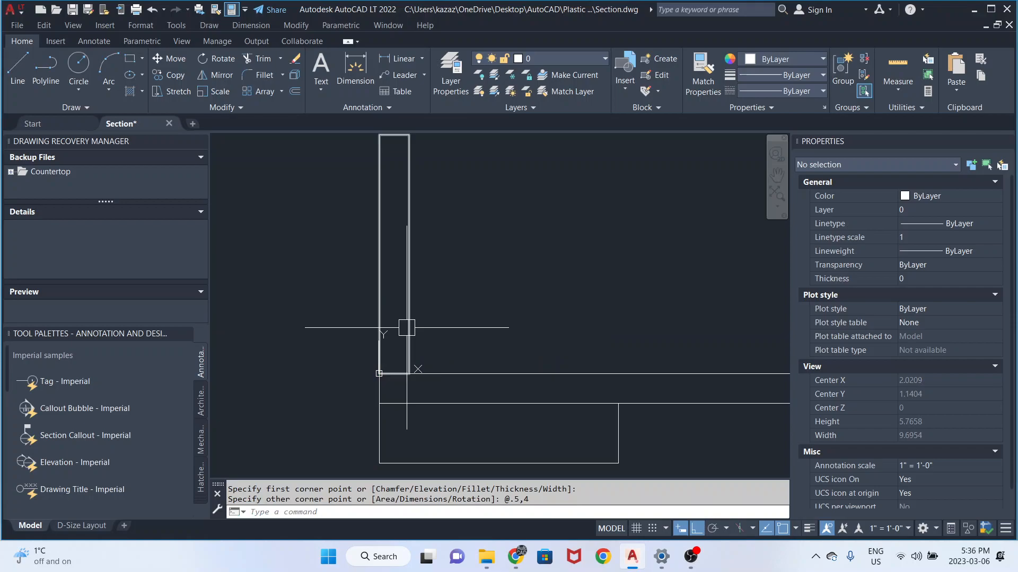
scroll(416, 318, "down", 4)
scroll(418, 319, "down", 2)
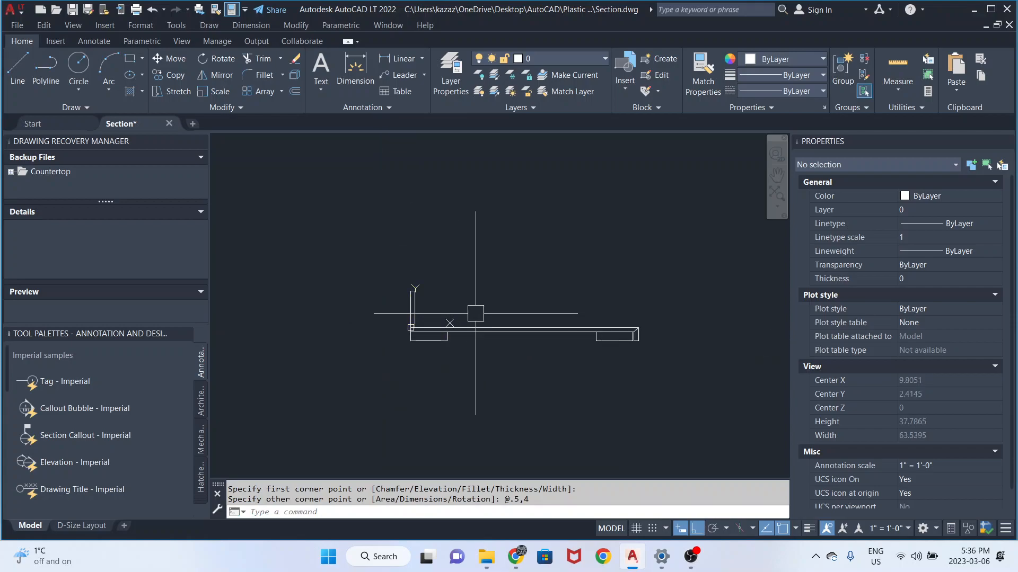
scroll(556, 339, "up", 4)
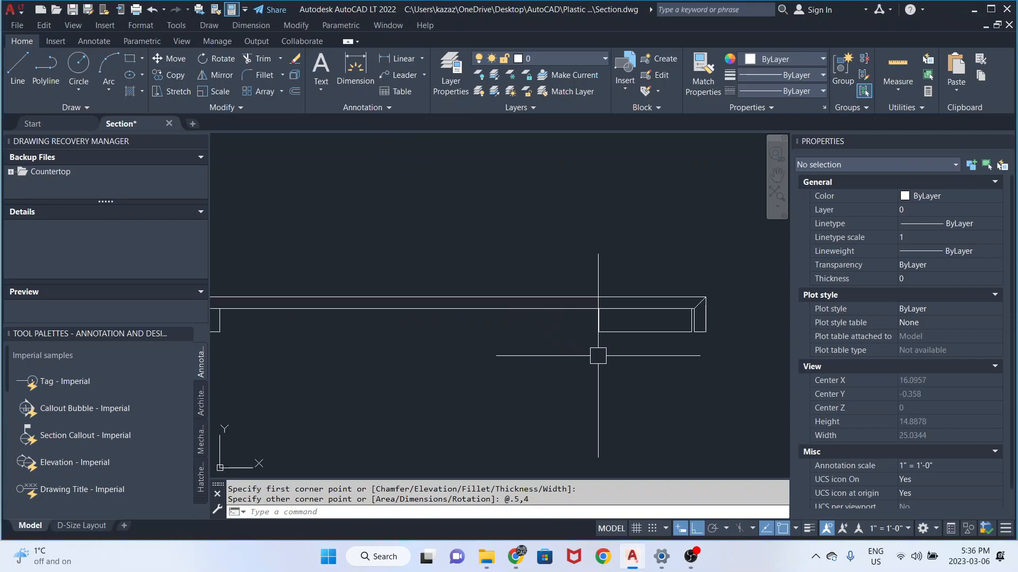
scroll(656, 320, "down", 2)
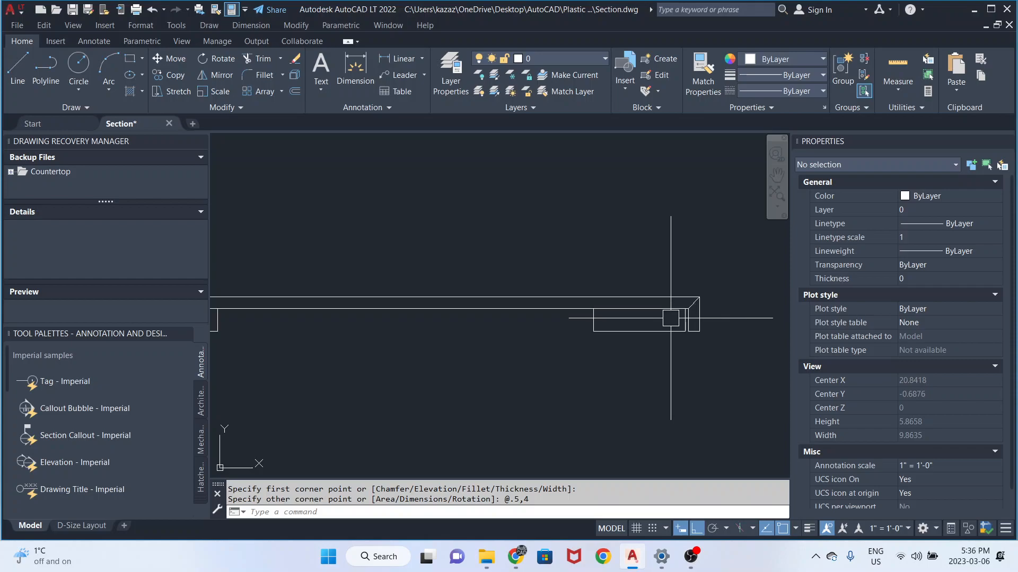
Assign the slab, mitered edge strip and back upright to the Countertop layer, excluding the two supports
left_click(702, 339)
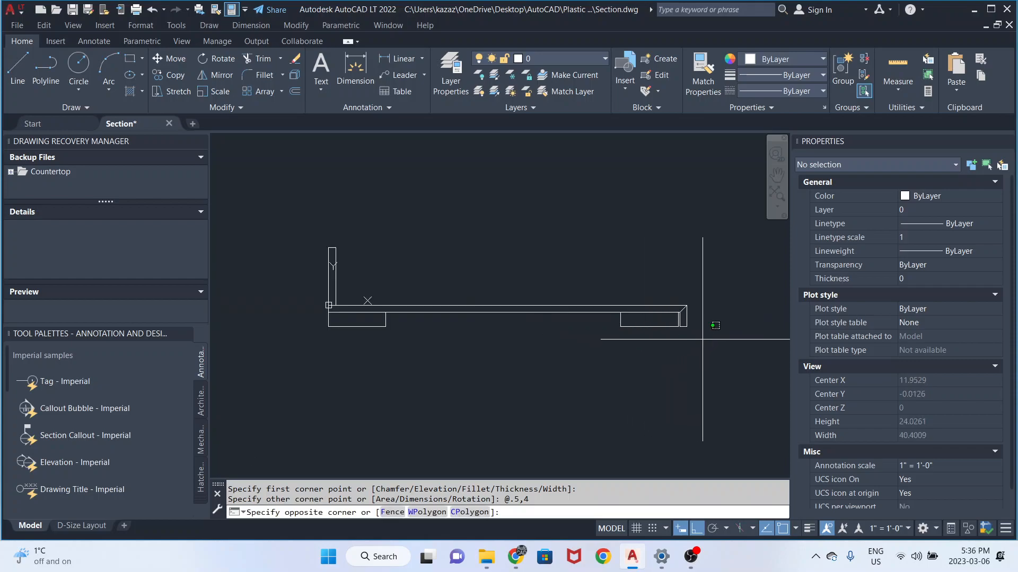
left_click(314, 222)
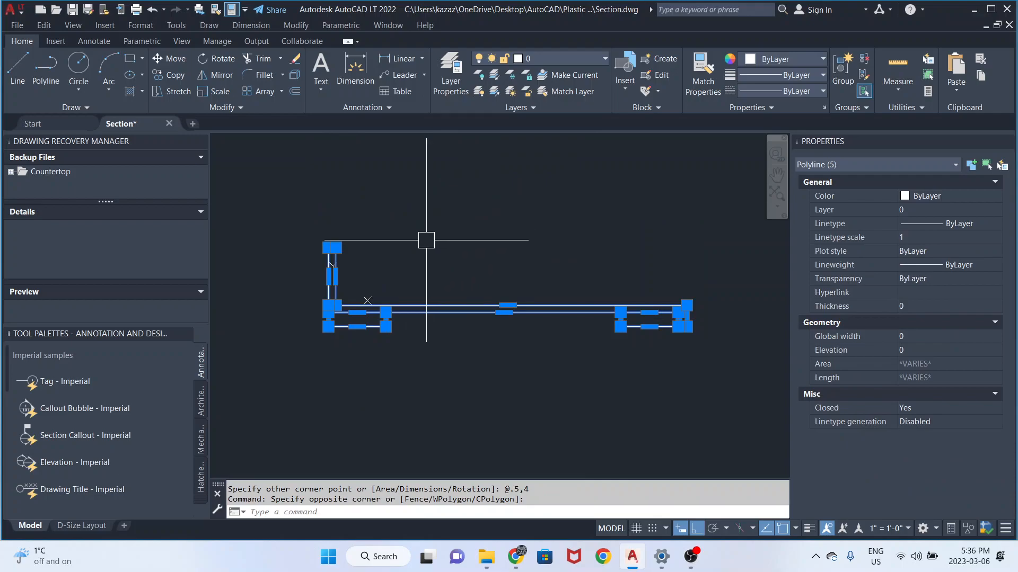
scroll(368, 323, "up", 4)
left_click(367, 345, "shift")
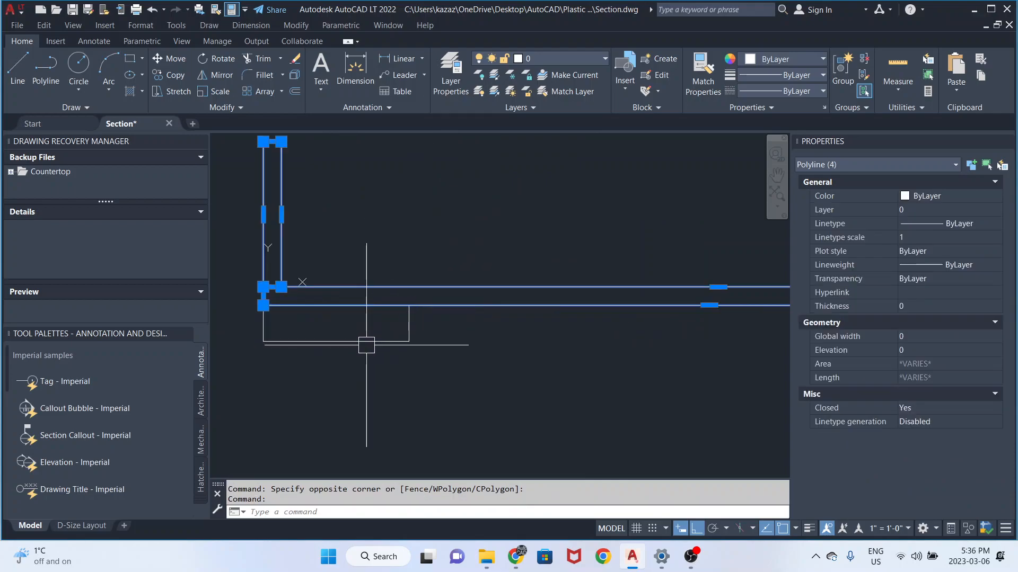
scroll(385, 343, "down", 5)
scroll(525, 345, "up", 6)
left_click(572, 326, "shift")
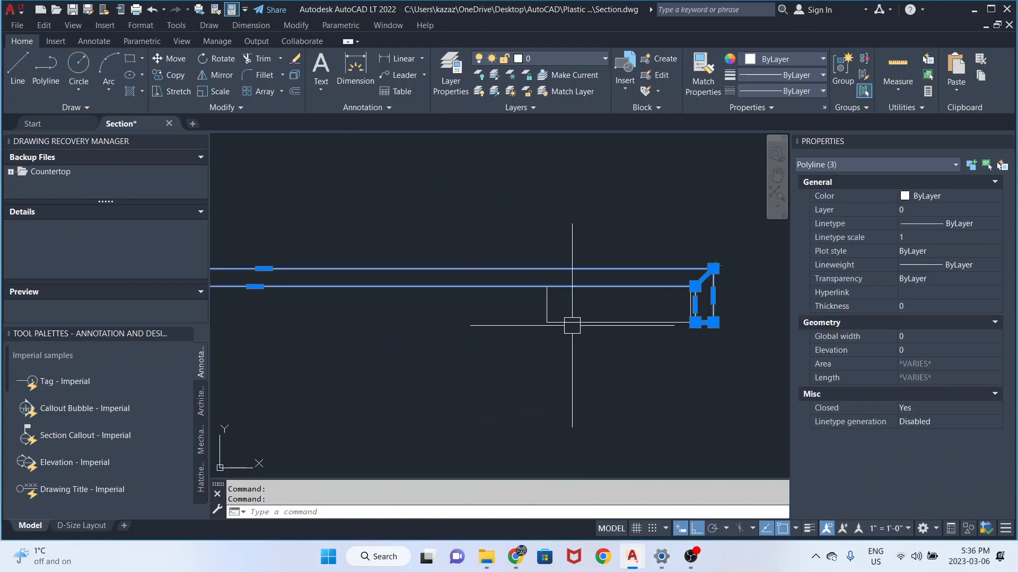
left_click(549, 59)
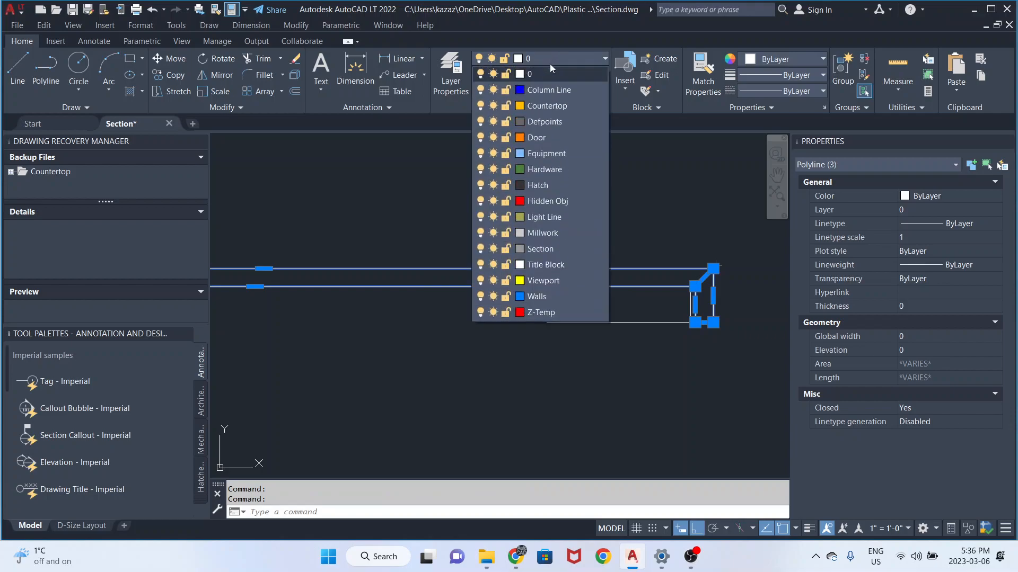
left_click(537, 102)
scroll(573, 329, "down", 3)
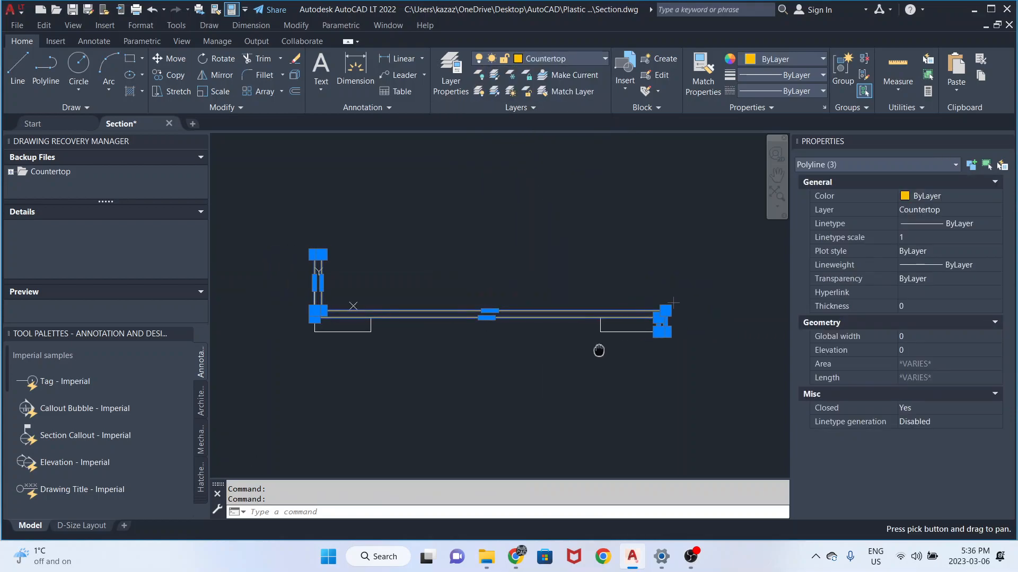
key("Escape")
Assign the two 4 by 1 support rectangles beneath the slab to the Millwork layer
left_click(653, 342)
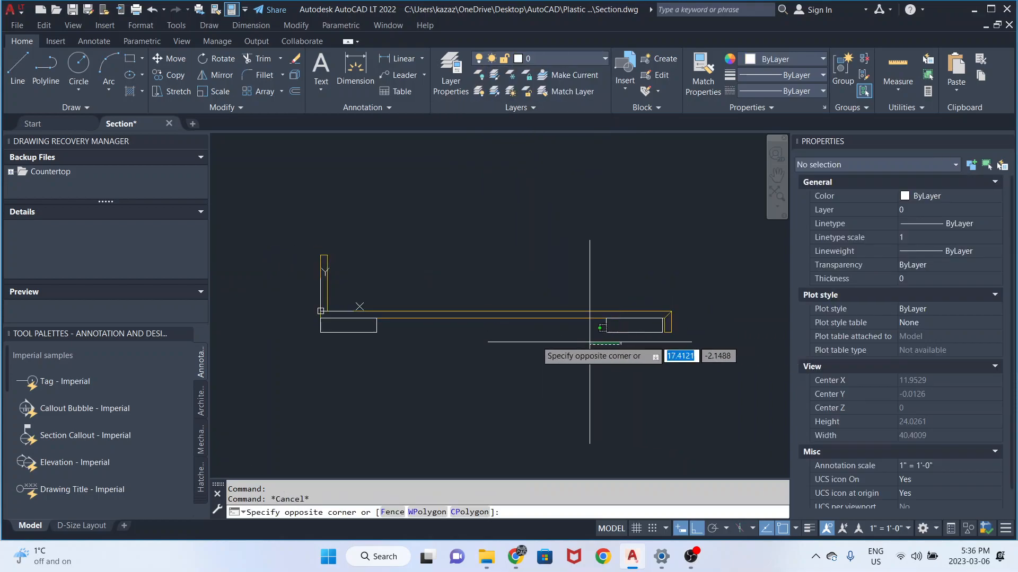
left_click(348, 332)
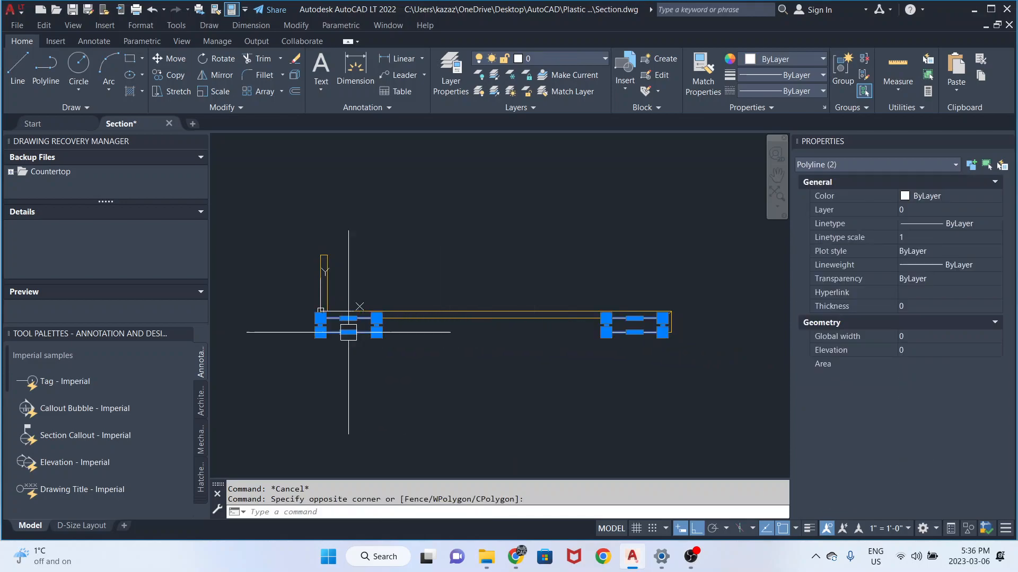
left_click(547, 62)
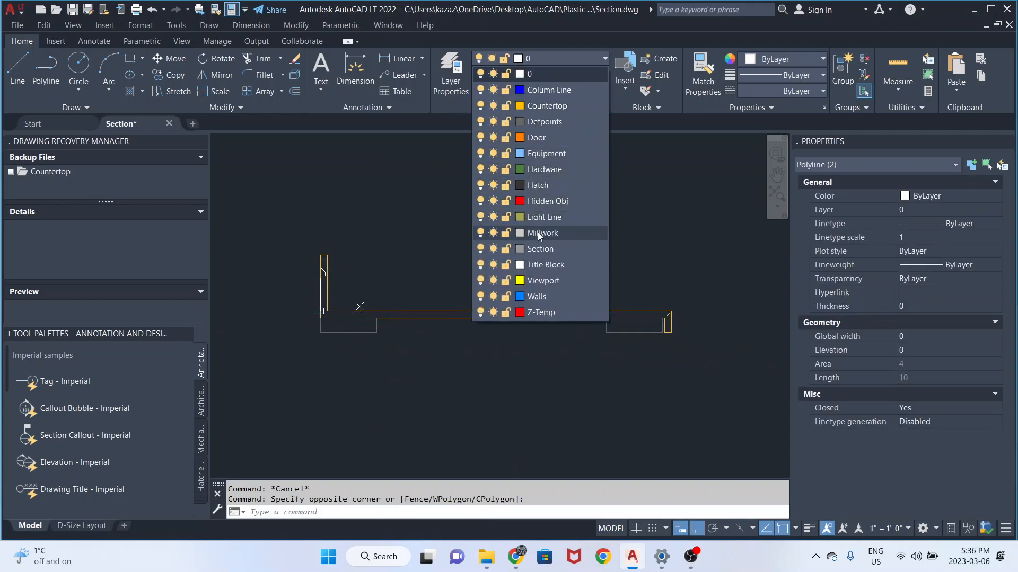
left_click(539, 233)
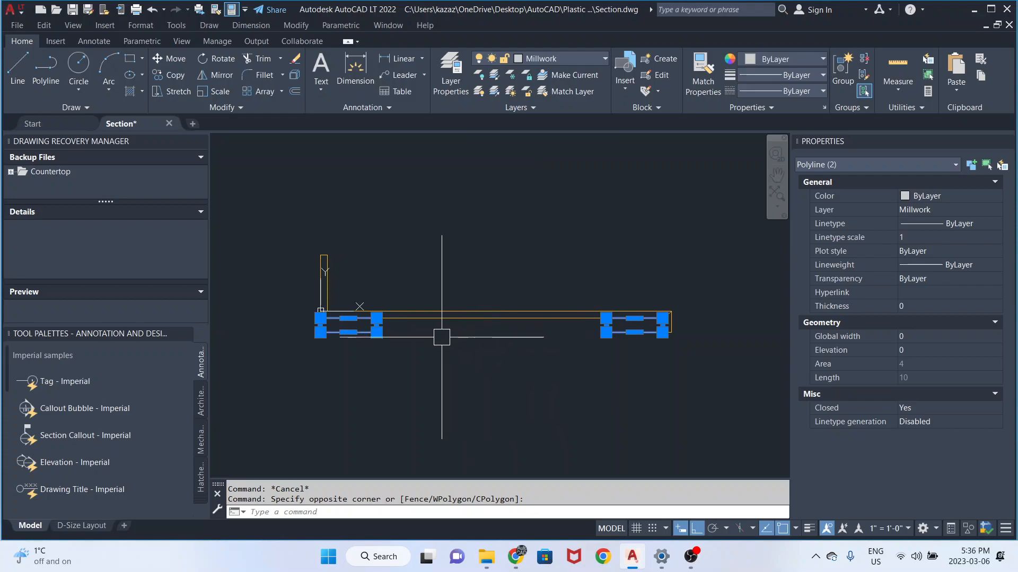
Draw a rectangle from the rear support's lower-right corner to the front support's upper-left corner
left_click(129, 60)
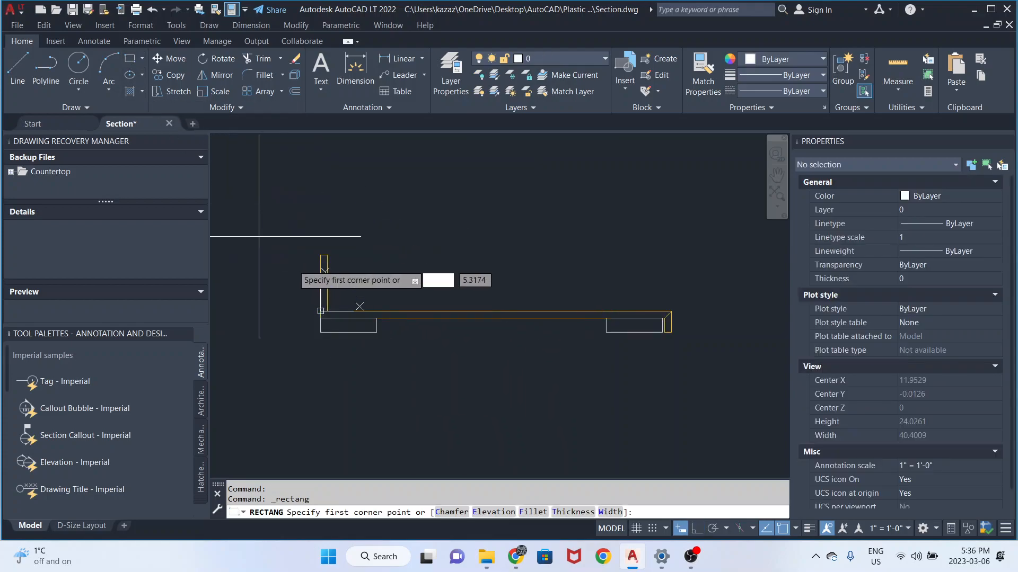
left_click(377, 332)
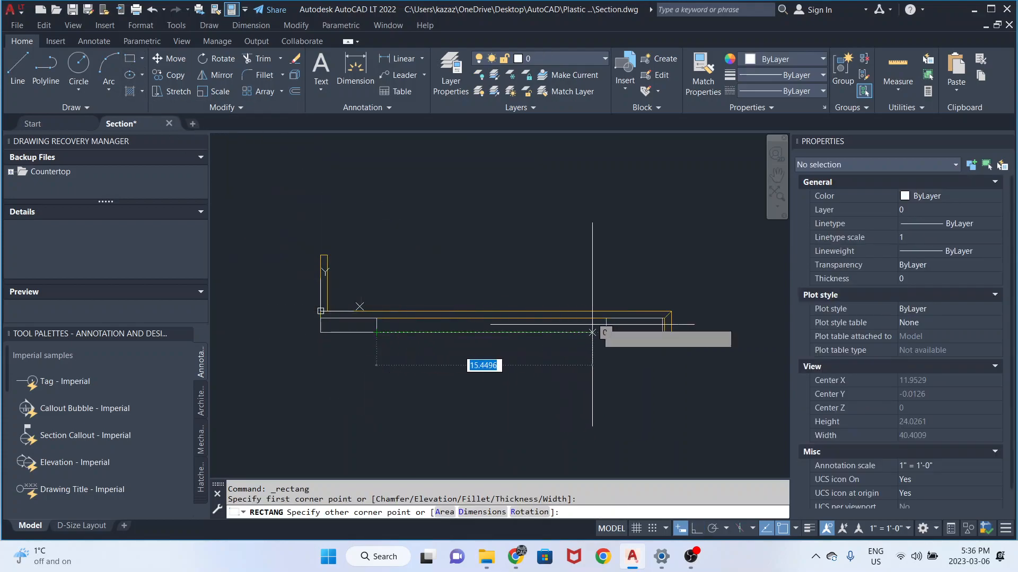
left_click(605, 319)
Assign the rectangle between the two supports to the Light Line layer
left_click(583, 332)
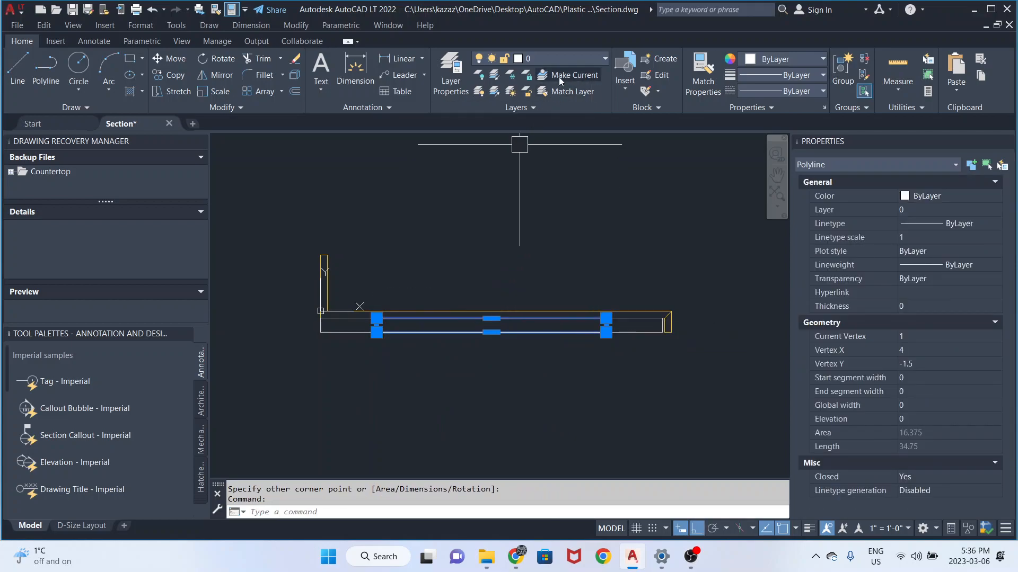
left_click(553, 60)
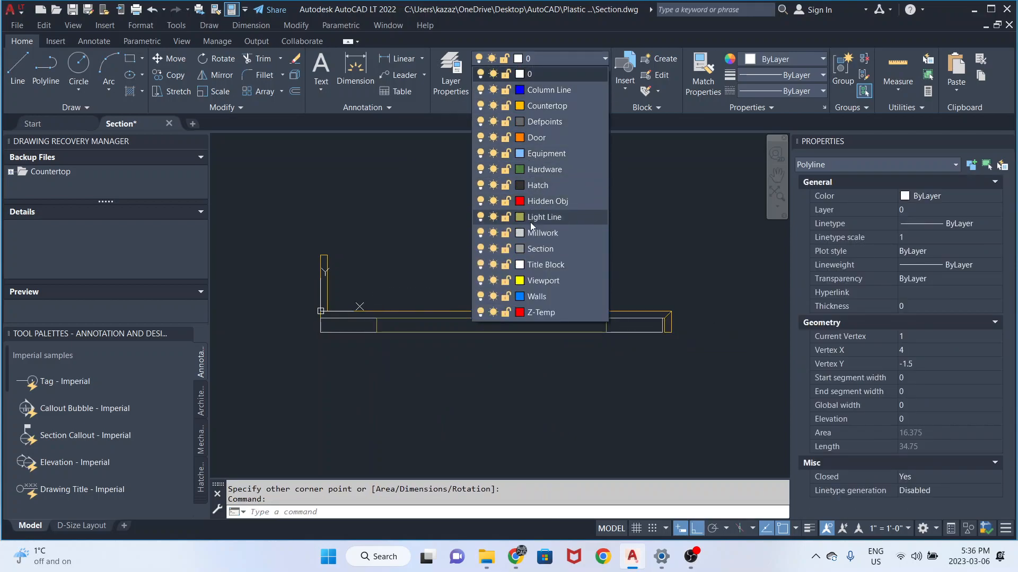
left_click(535, 221)
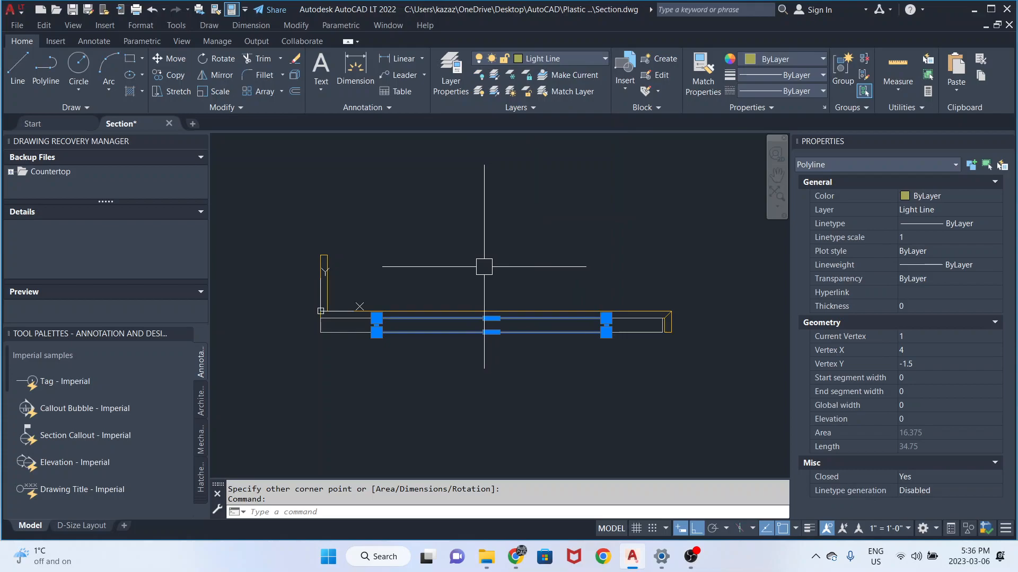
key("Escape")
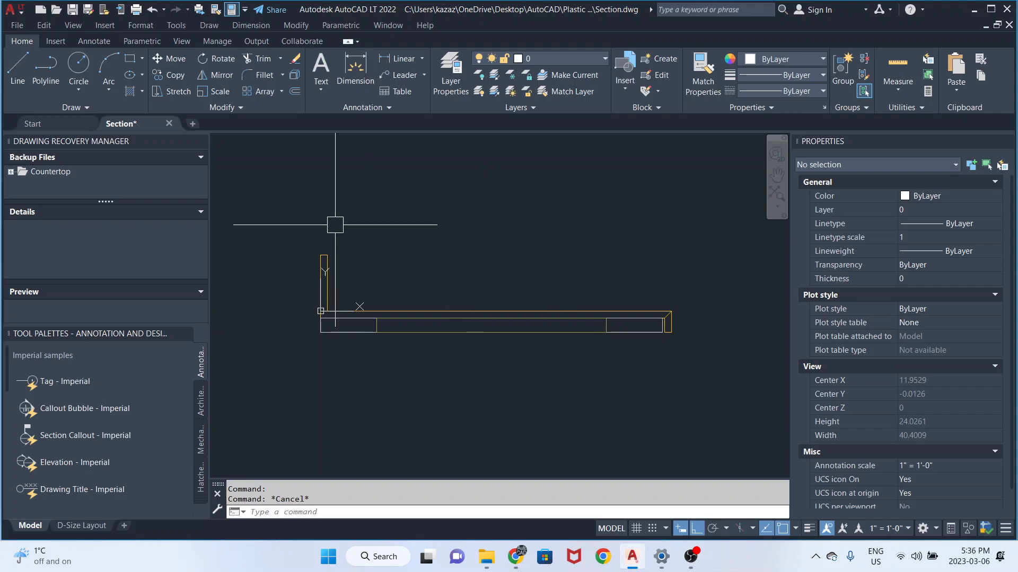
Create a block named SSM C-Top Section from all six section outlines, with base point 0,0,0 and inches as the block unit
left_click(56, 42)
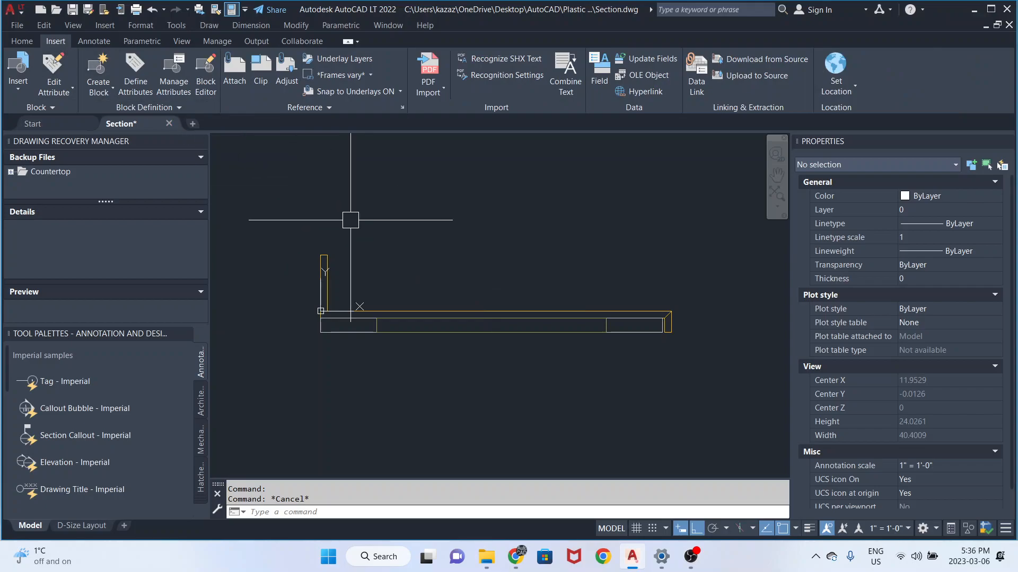
left_click(685, 370)
left_click(427, 263)
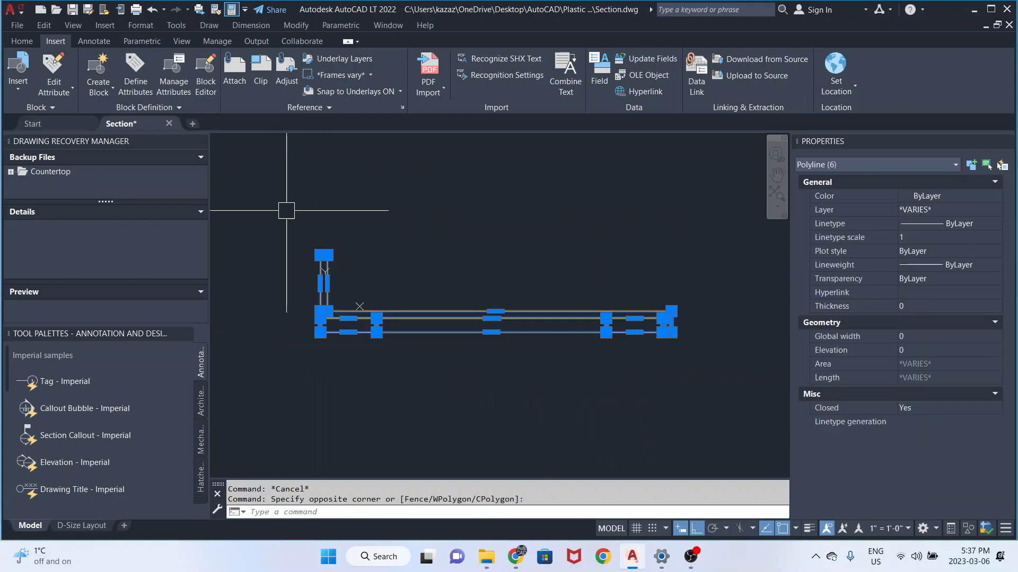
left_click(98, 71)
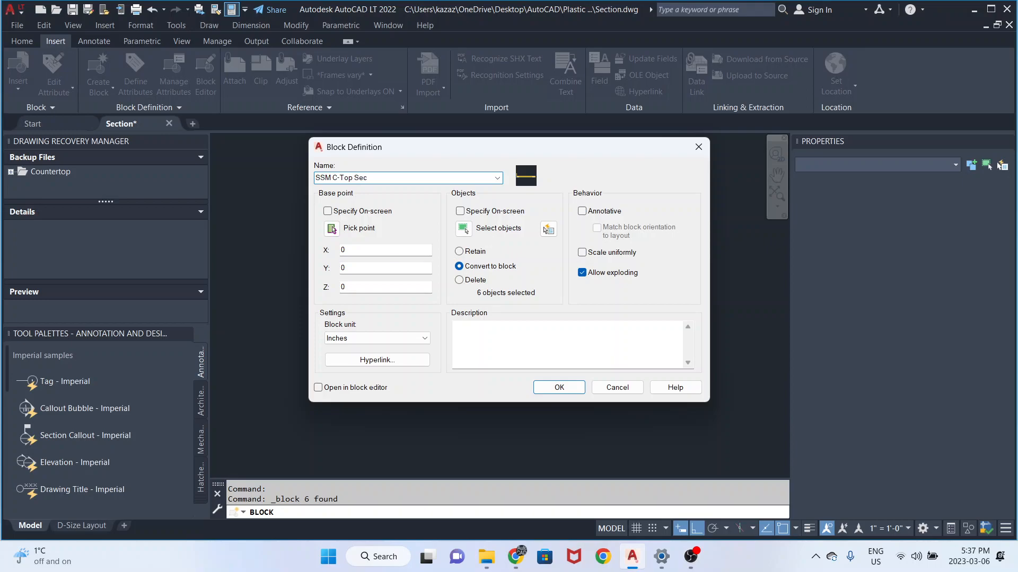
key("Return")
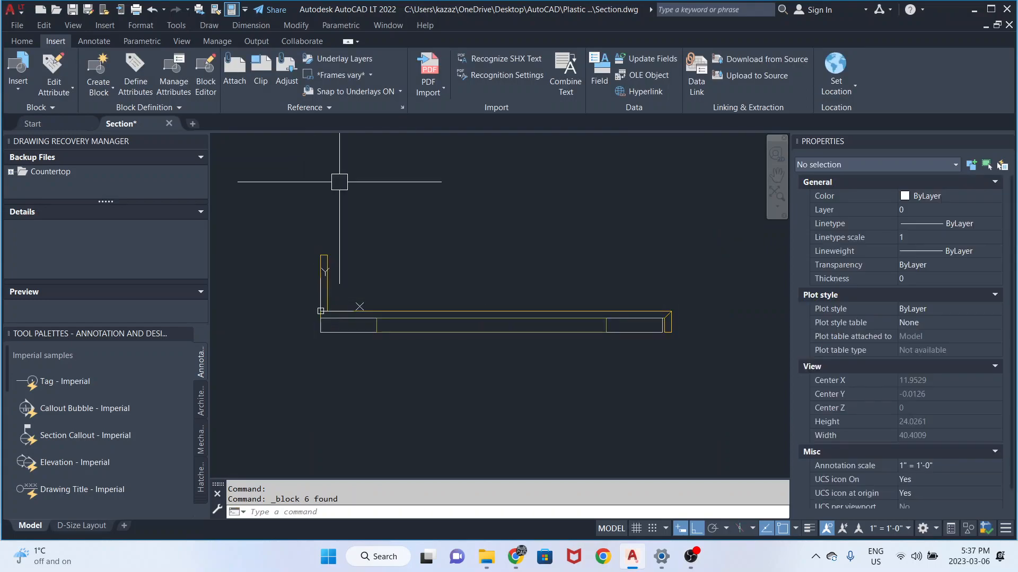
Open the countertop section block in the Block Editor
left_click(431, 269)
left_click(402, 315)
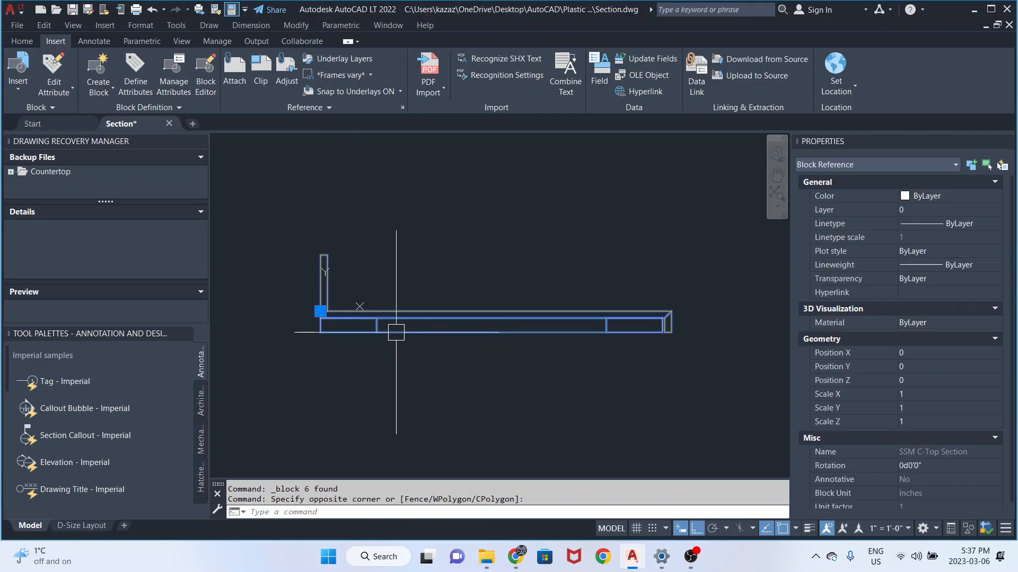
right_click(404, 315)
left_click(445, 201)
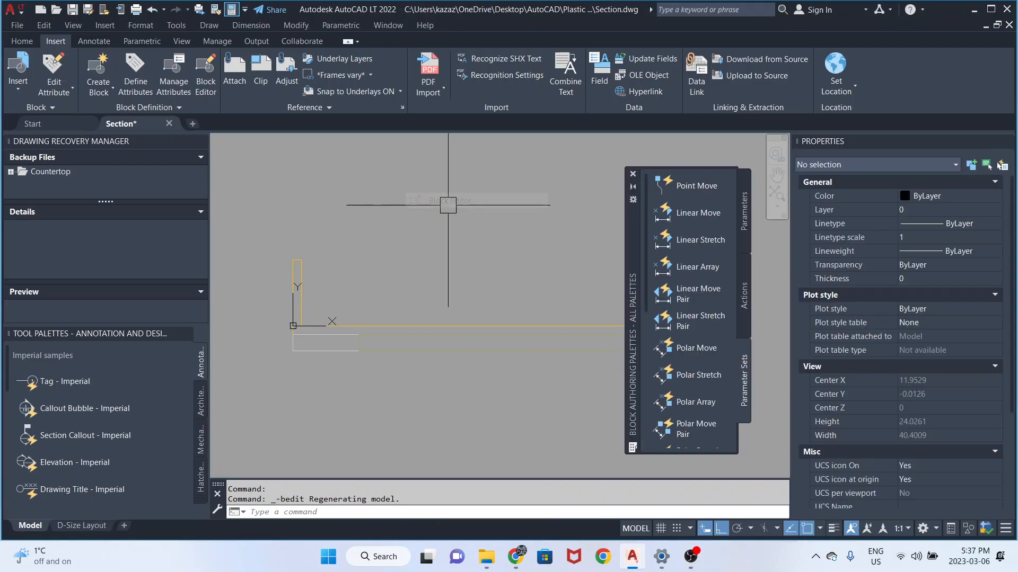
Add a Linear Stretch parameter set from the slab's upper-left corner to its upper-right miter corner, with the label above the slab
left_click(692, 241)
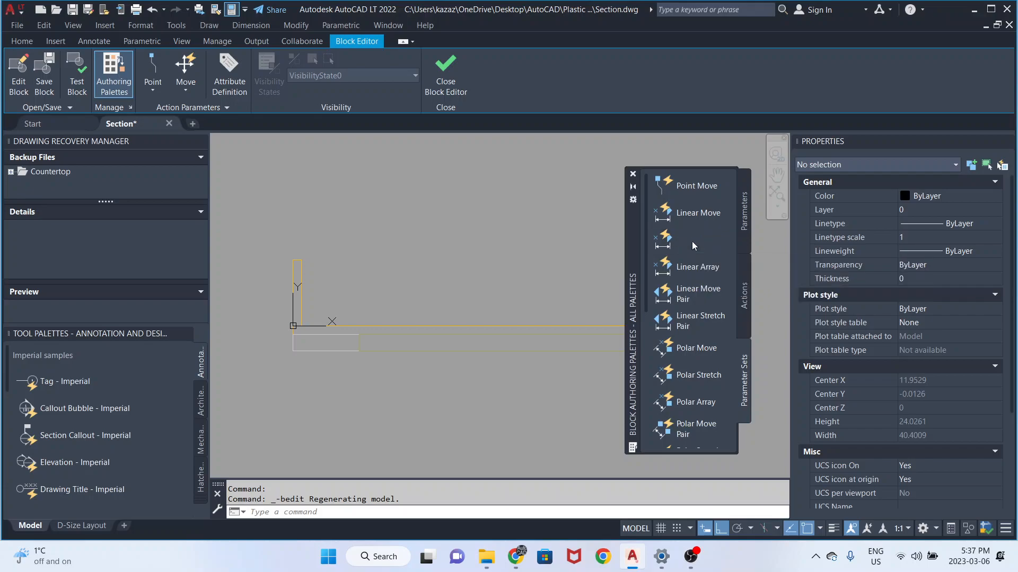
left_click(295, 325)
scroll(363, 314, "up", 3)
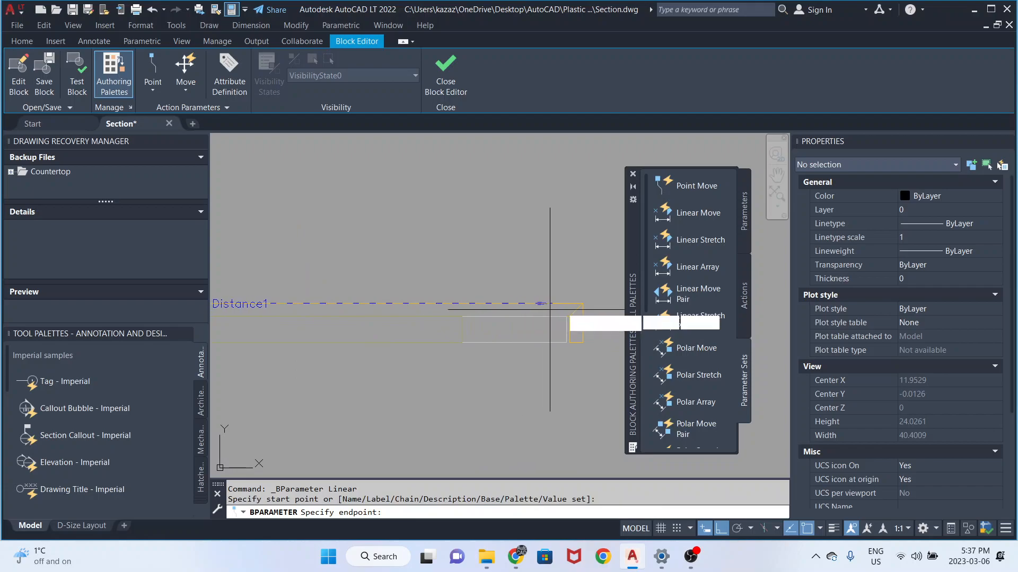
left_click(582, 304)
scroll(525, 280, "down", 2)
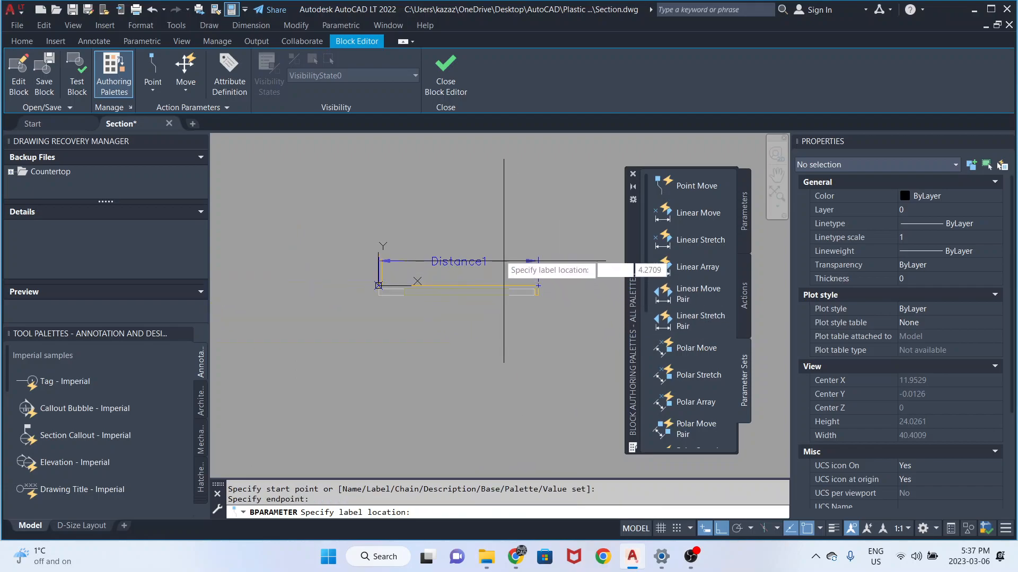
left_click(496, 242)
Add a vertical Linear Stretch parameter set down the front edge strip's outer face, from top to bottom corner, with the label outside it
scroll(556, 299, "up", 5)
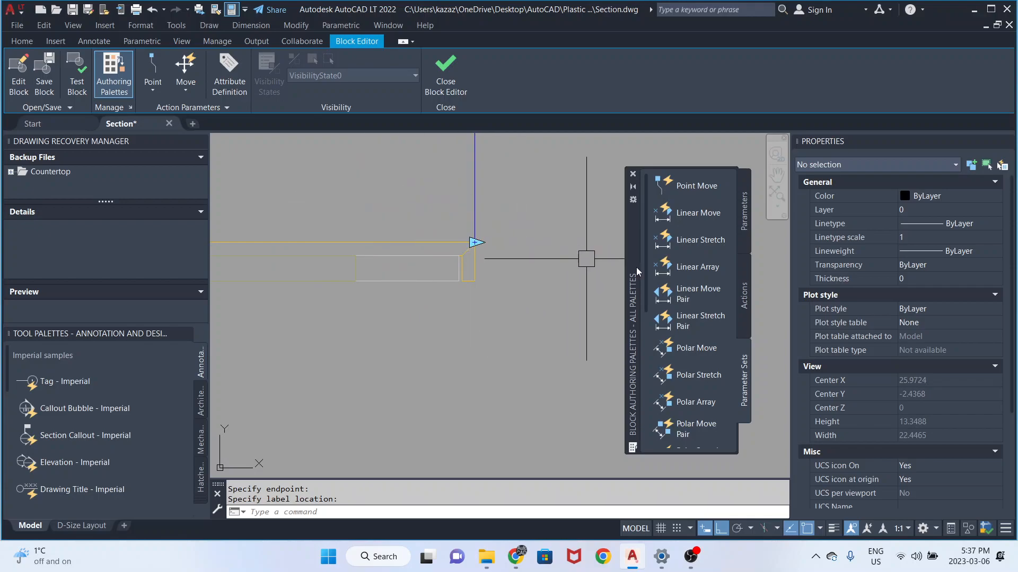
left_click(692, 242)
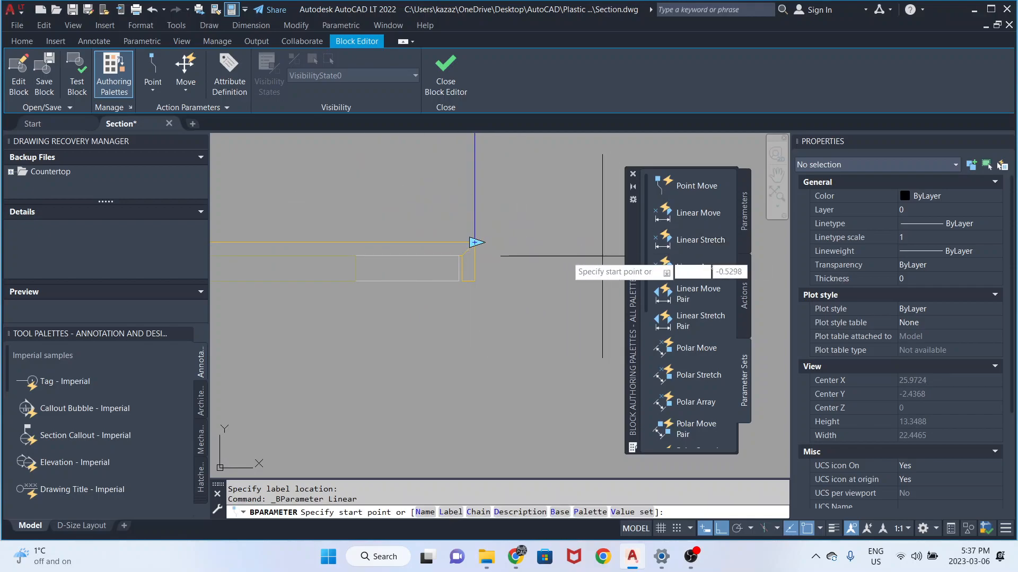
left_click(475, 242)
left_click(474, 281)
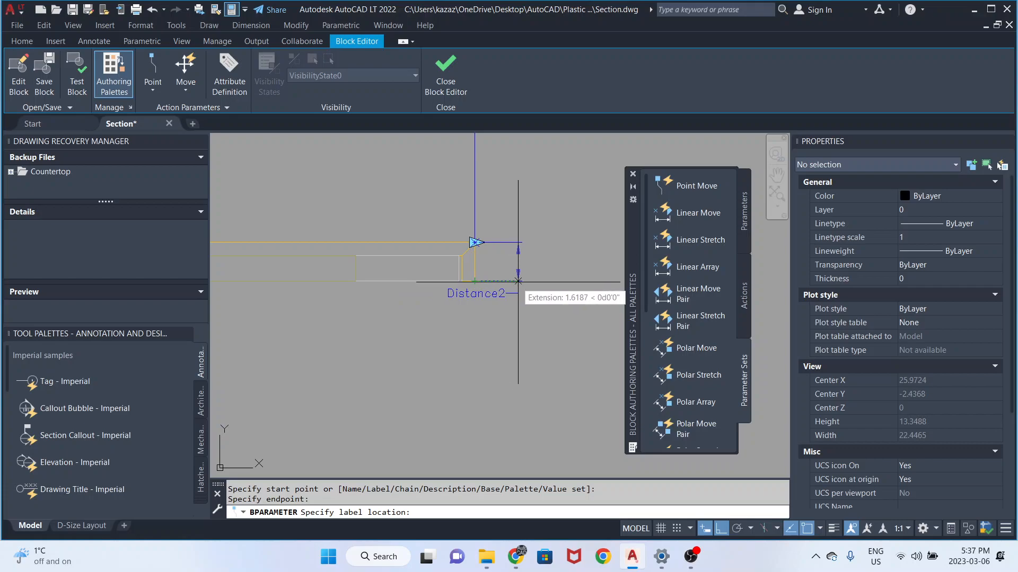
left_click(552, 282)
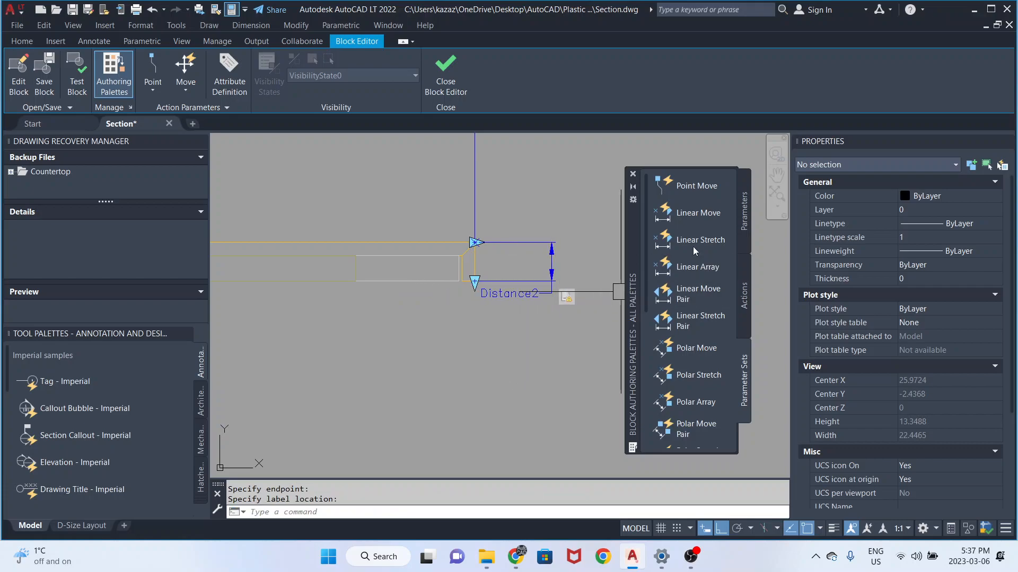
Add a Linear Array parameter set from the front support's lower-right corner to its lower-left corner, with the label below
left_click(696, 267)
scroll(466, 282, "up", 5)
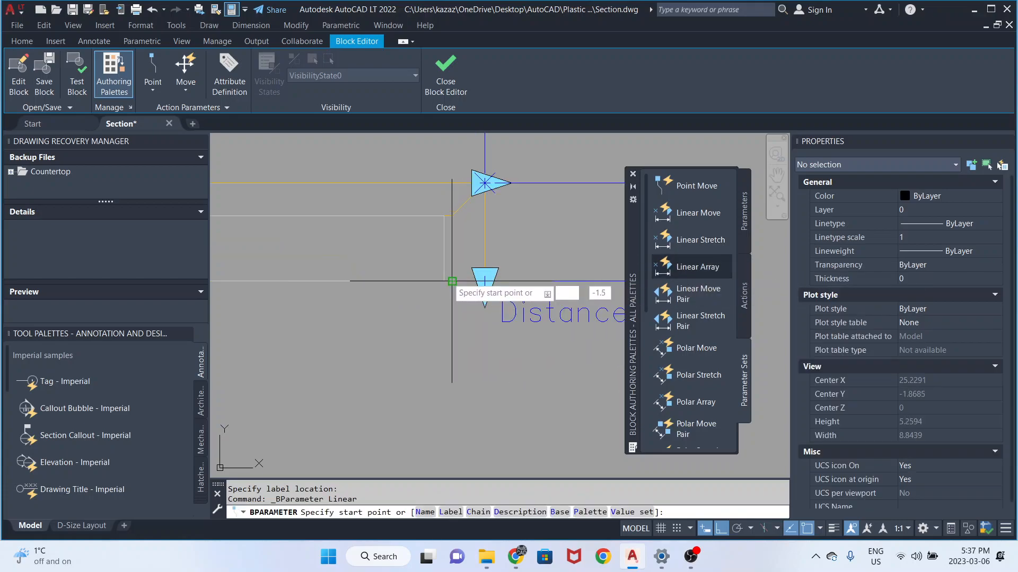
left_click(446, 281)
scroll(444, 280, "down", 4)
scroll(375, 284, "up", 4)
left_click(303, 273)
scroll(297, 276, "down", 4)
left_click(340, 302)
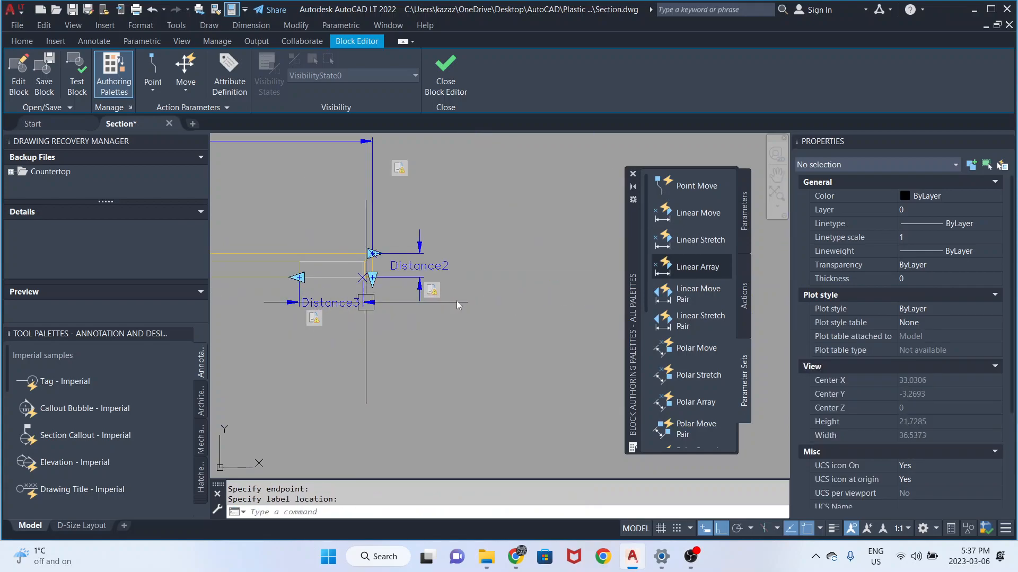
Add a Linear Array parameter set from the rear support's lower-left corner to its lower-right corner, with the label below
left_click(695, 266)
scroll(424, 292, "down", 4)
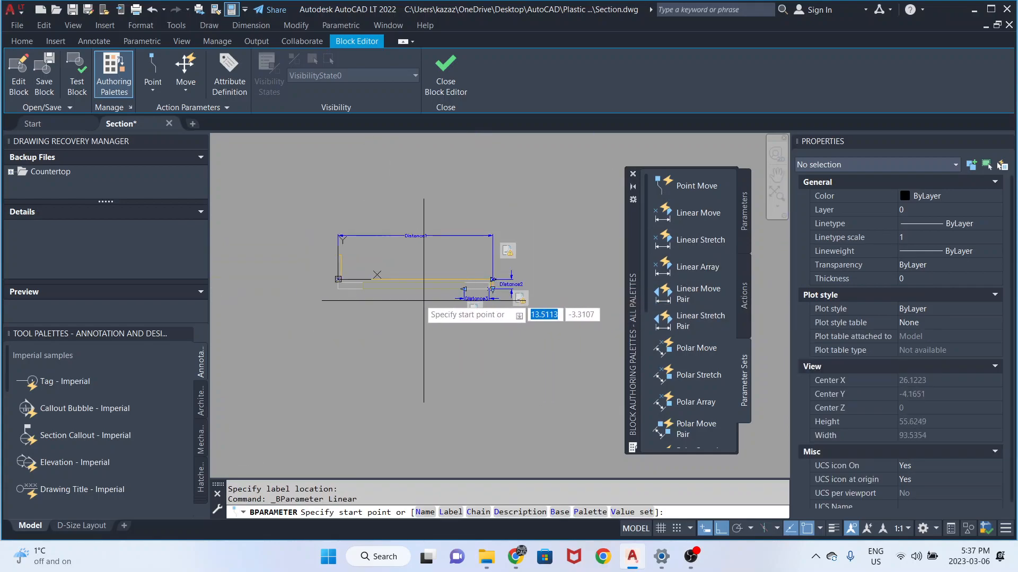
left_click(257, 278)
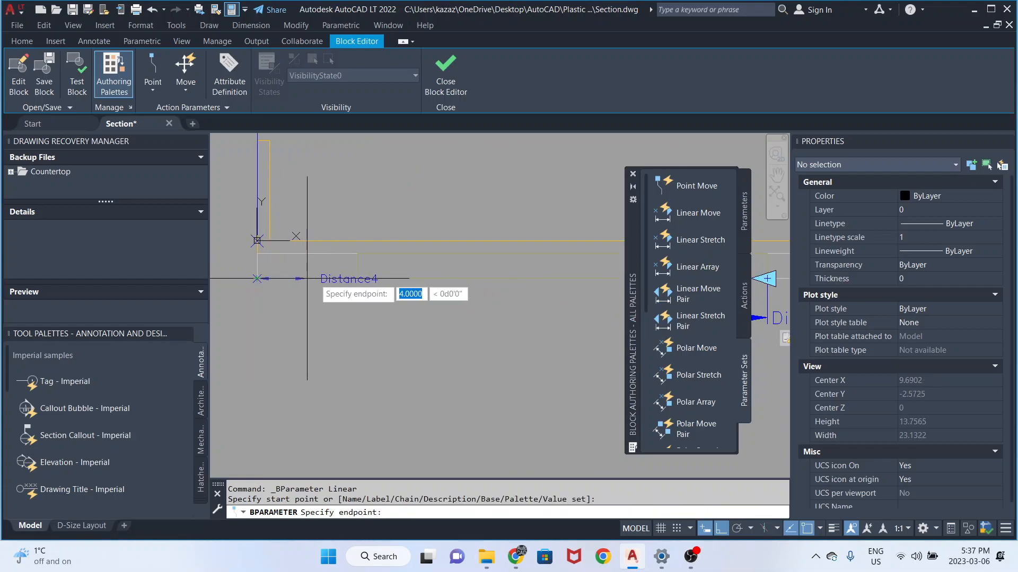
left_click(357, 279)
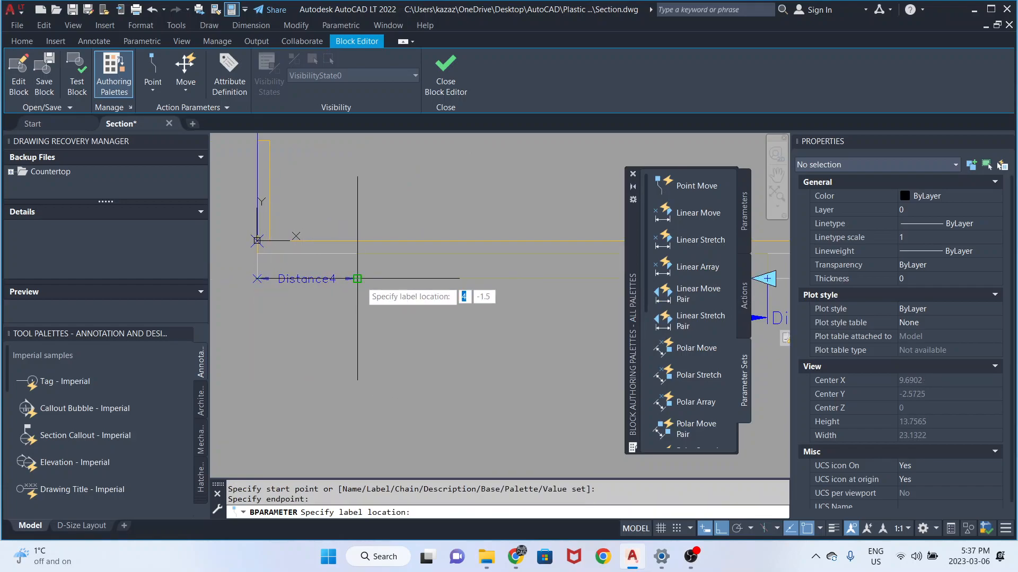
left_click(360, 319)
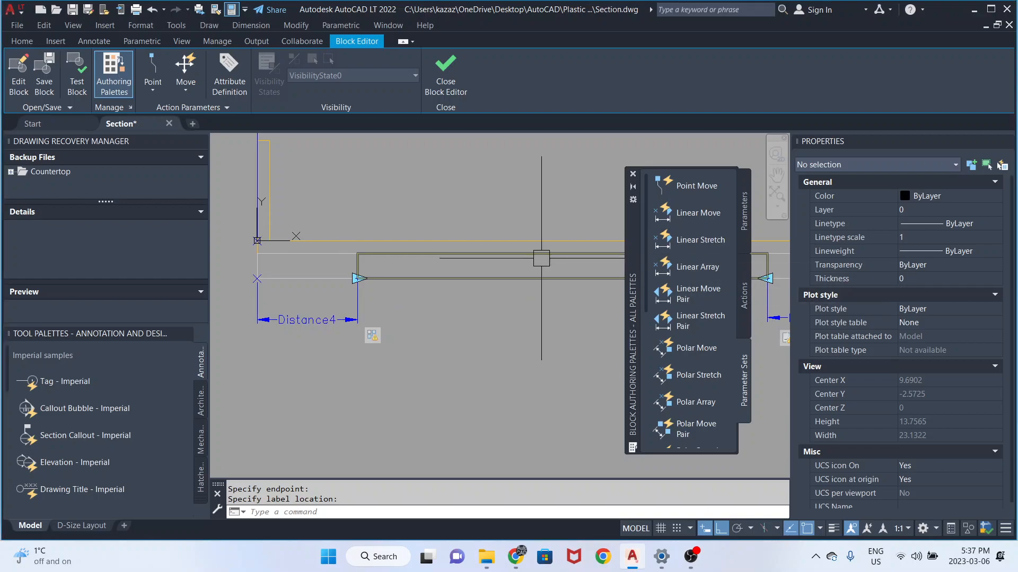
Add a vertical Linear Stretch parameter set up the backsplash's rear face, from bottom to top corner, with the label outside it
middle_click_drag(391, 261, 501, 300)
left_click(683, 244)
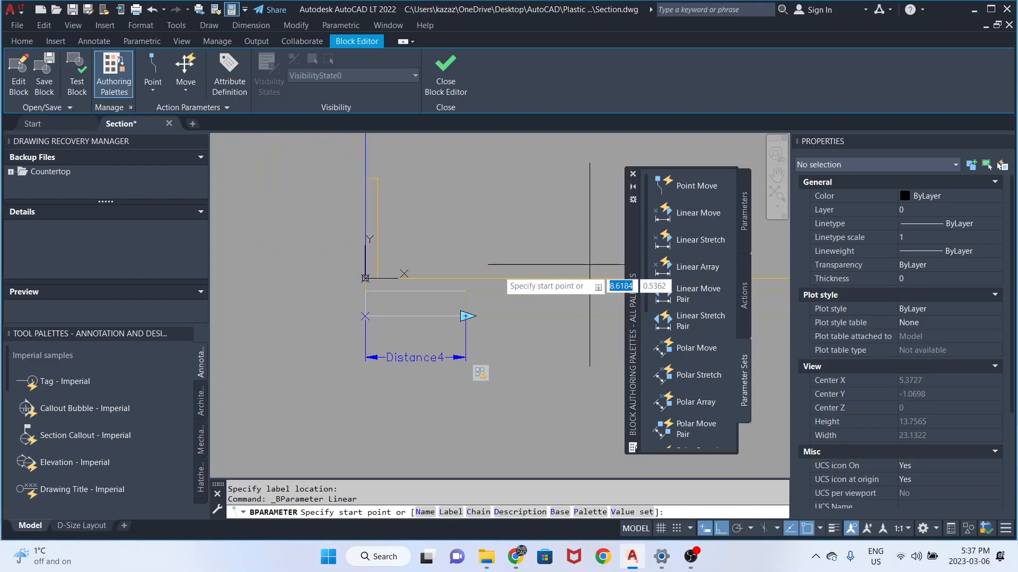
left_click(365, 278)
left_click(365, 178)
scroll(364, 185, "down", 4)
left_click(329, 202)
middle_click_drag(369, 199, 356, 263)
Rename the linear parameter spanning the slab's full width to Depth
left_click(350, 265)
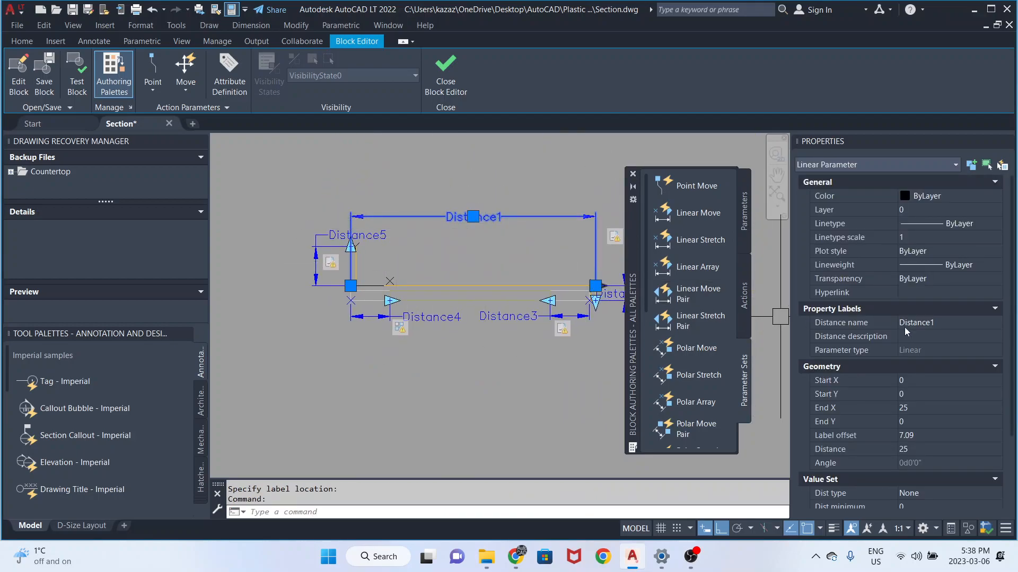
left_click(933, 325)
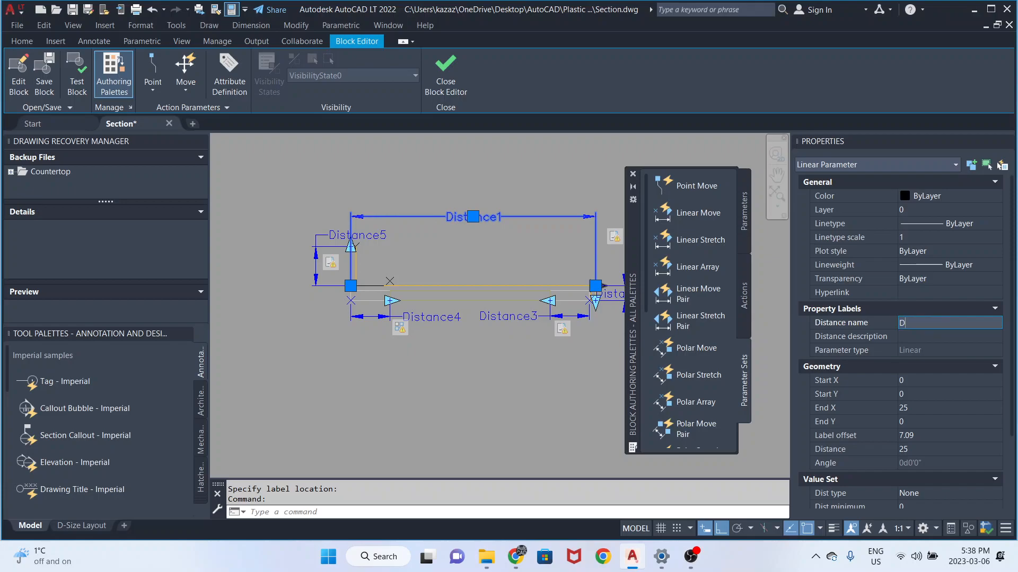
type("Depth")
left_click(932, 330)
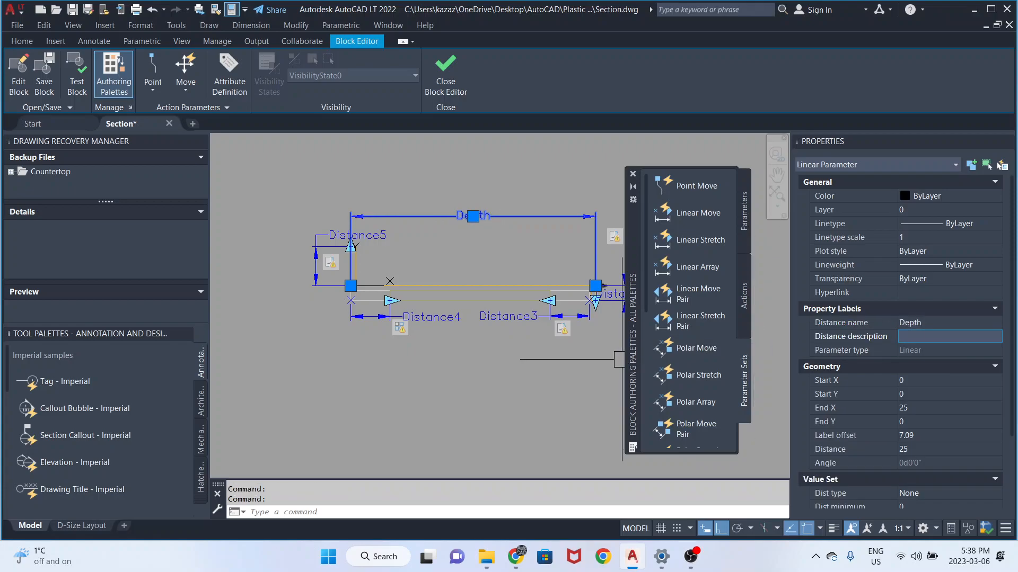
middle_click_drag(597, 349, 519, 347)
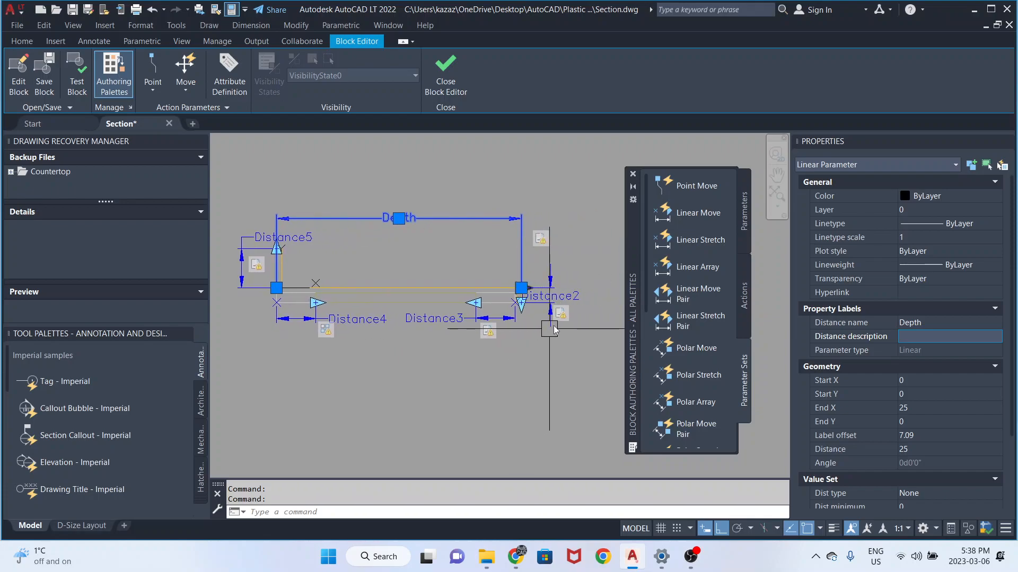
key("Escape")
Rename the vertical linear parameter on the front edge strip to Lip
left_click(572, 293)
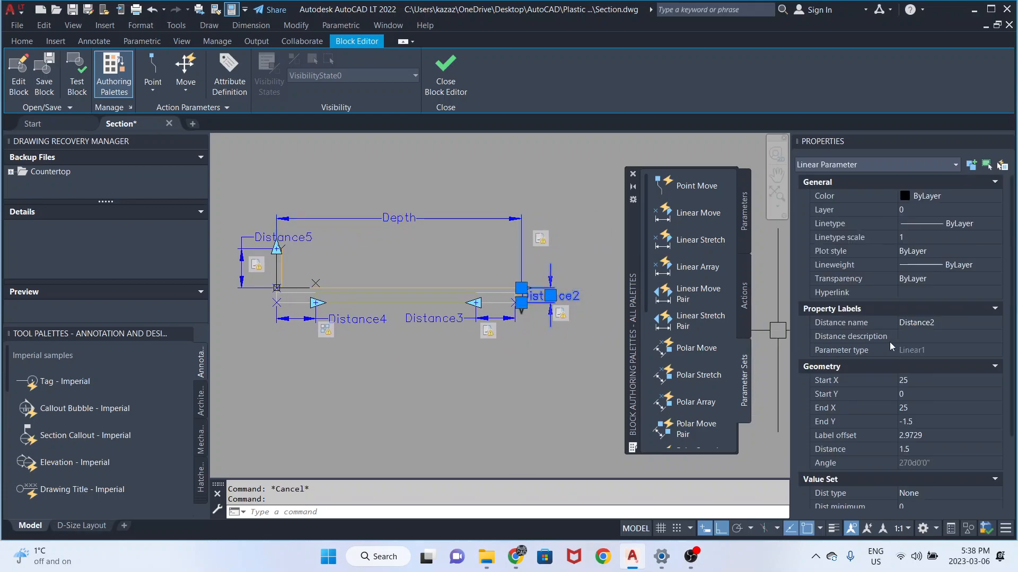
left_click(944, 323)
type("Lip")
key("Tab")
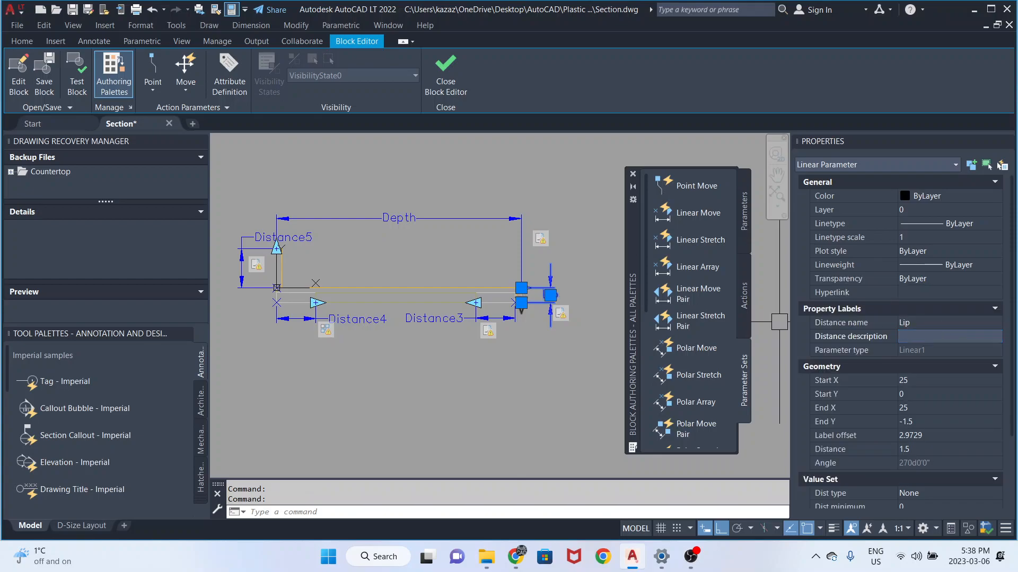
key("Escape")
Rename the front support's linear parameter to FR
left_click(440, 318)
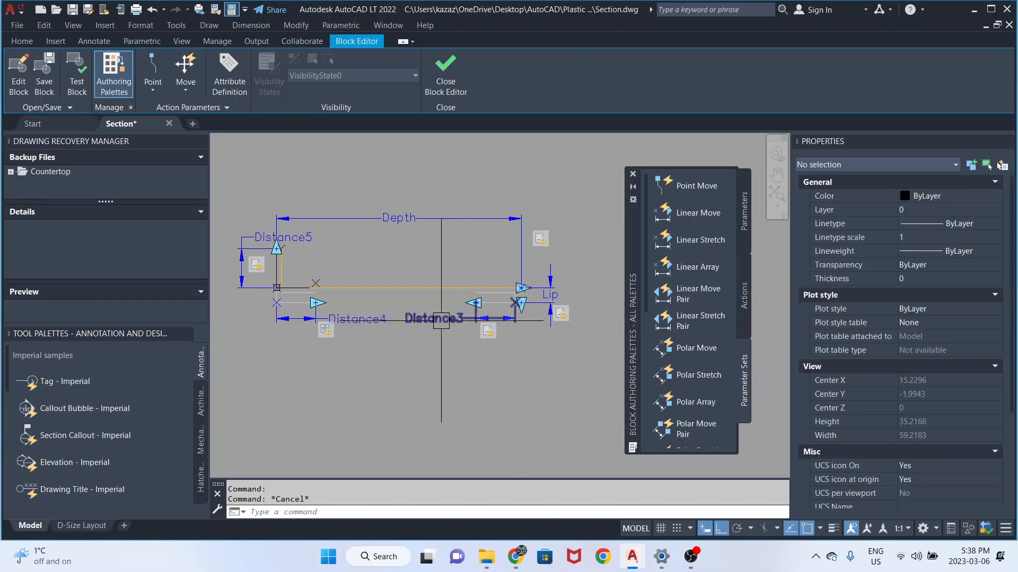
left_click(914, 324)
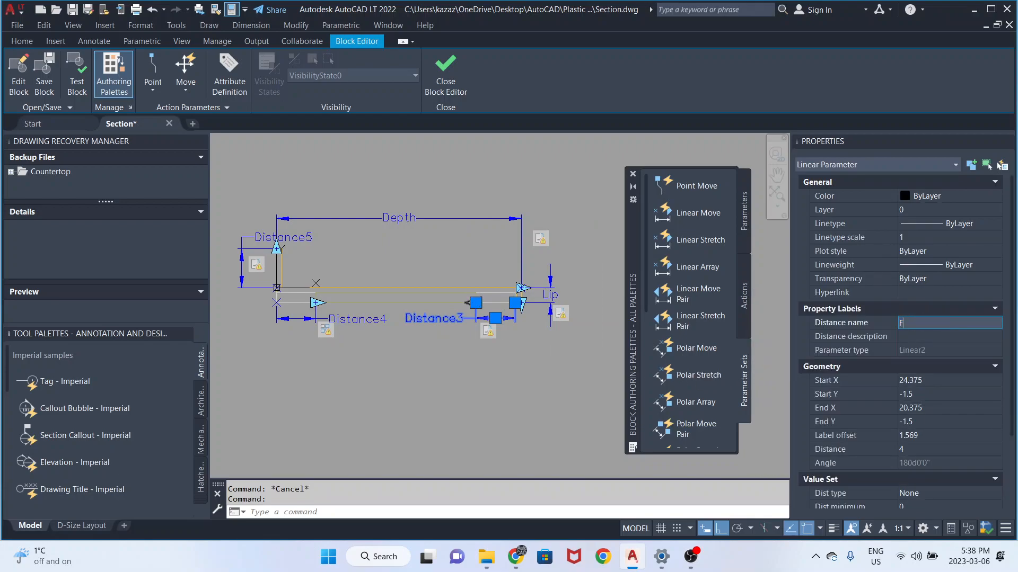
key("Return")
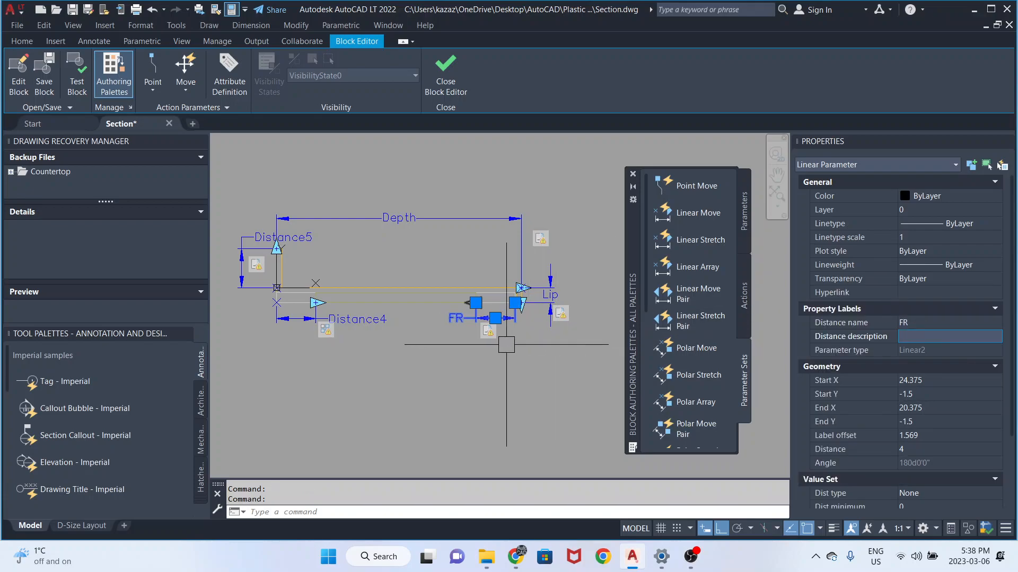
middle_click_drag(507, 345, 559, 347)
key("Escape")
Rename the rear support's linear parameter to BR
left_click(409, 322)
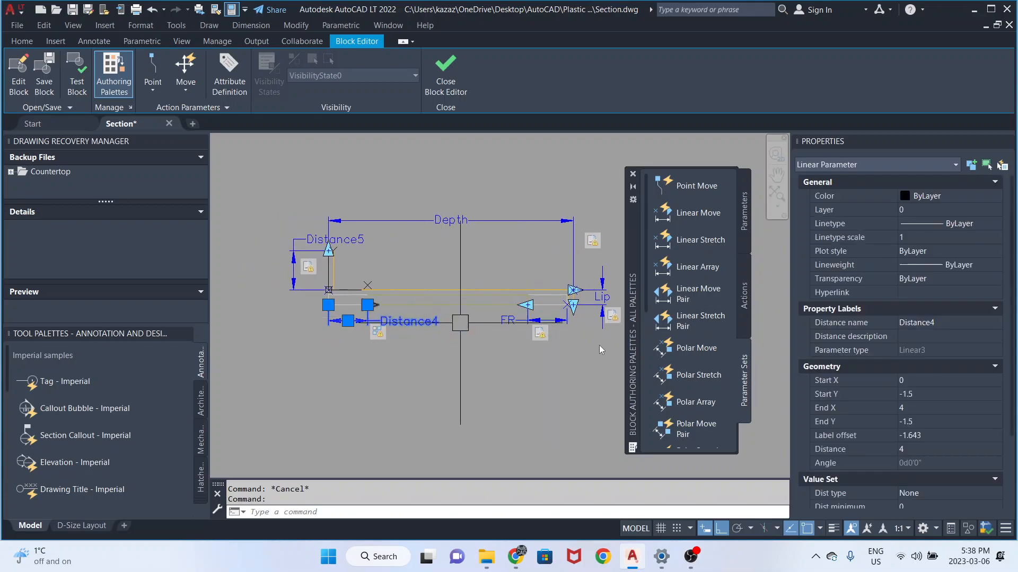
left_click(904, 325)
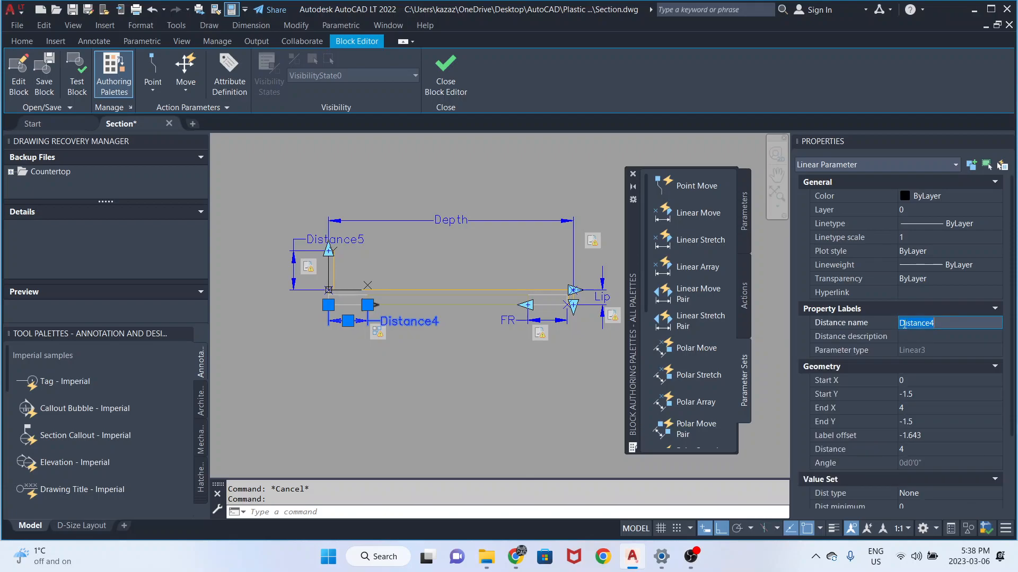
key("Tab")
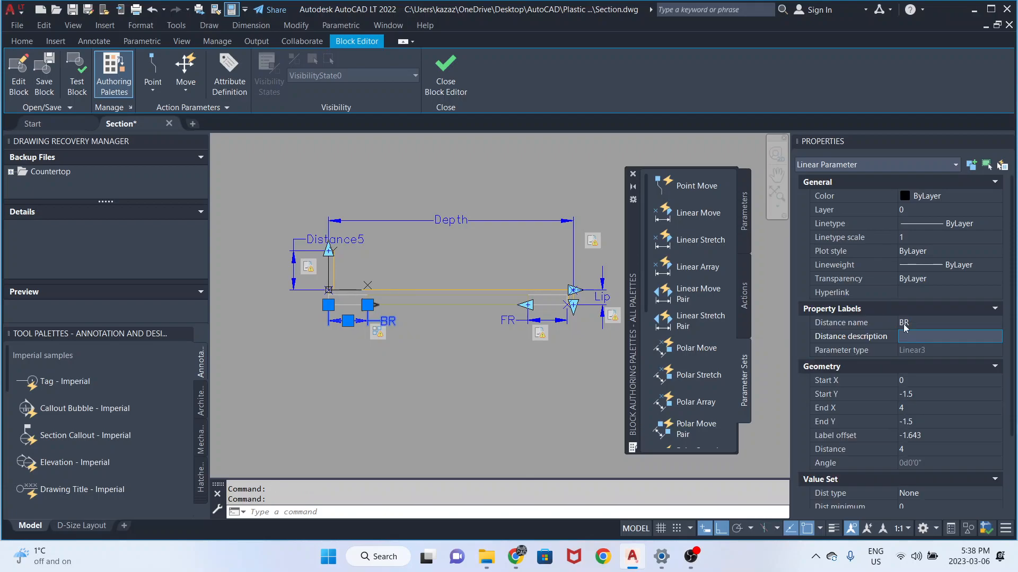
middle_click_drag(444, 292, 471, 290)
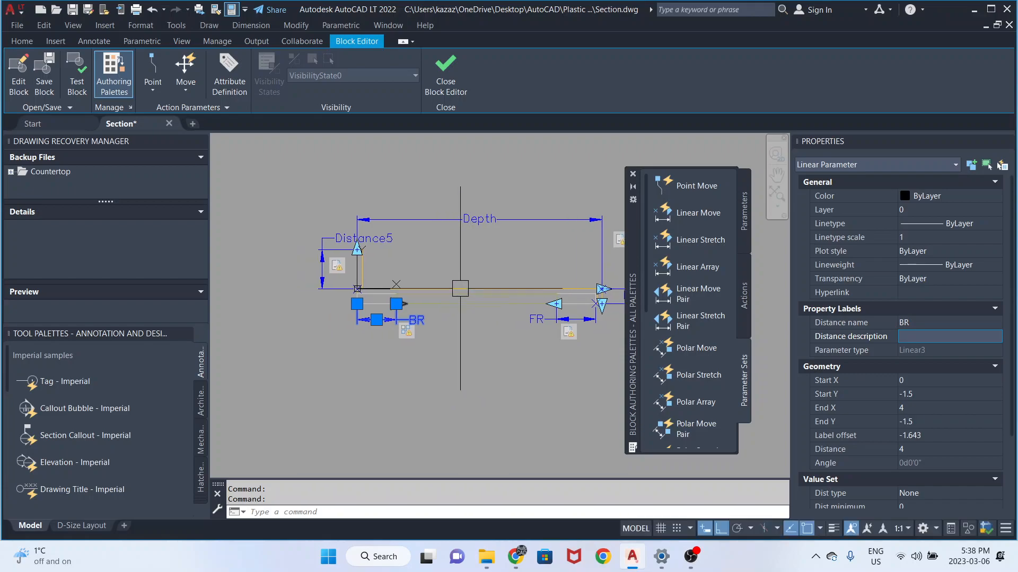
key("Escape")
Rename the backsplash's vertical linear parameter to BSPH
left_click(332, 246)
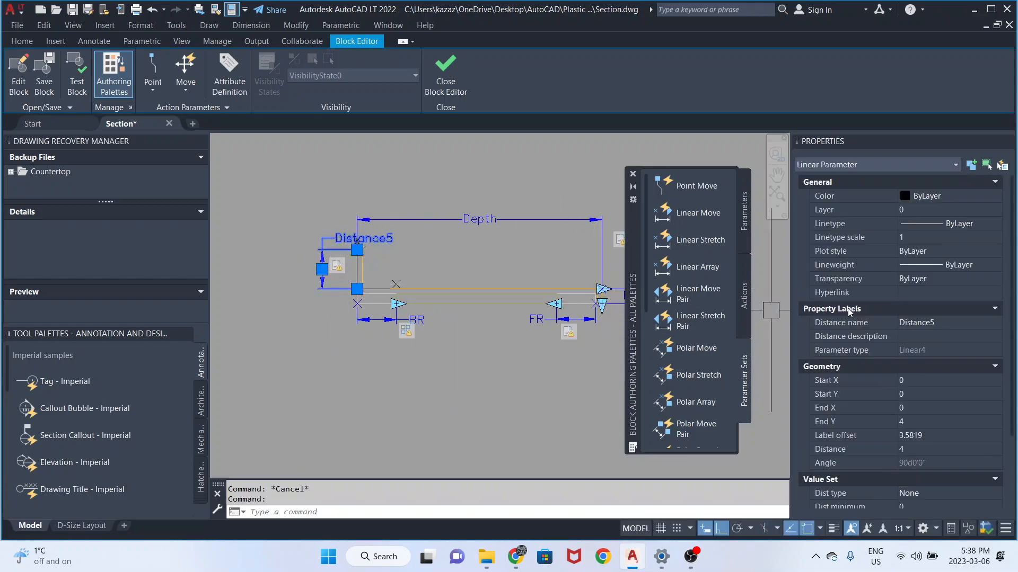
left_click(905, 318)
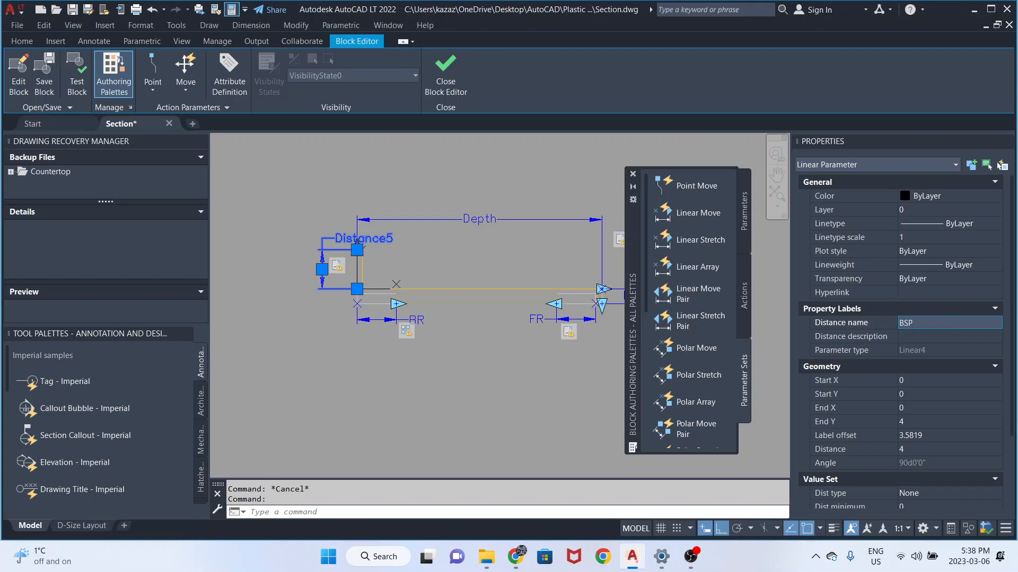
type("BSPH")
key("Return")
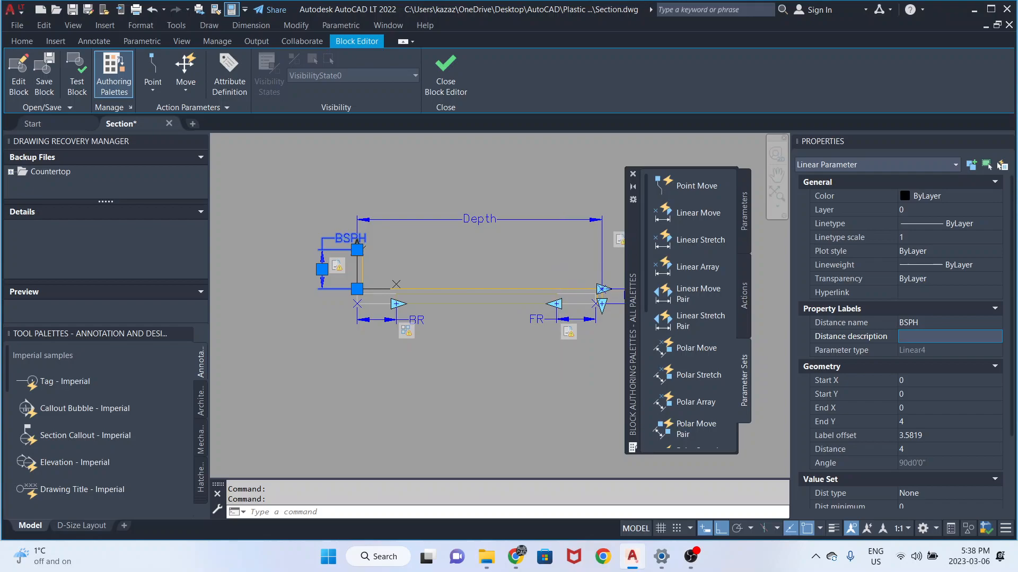
Define a new selection set for the Depth stretch action, framing the countertop's front end with its support and selecting all objects and parameters there
middle_click_drag(558, 269, 491, 281)
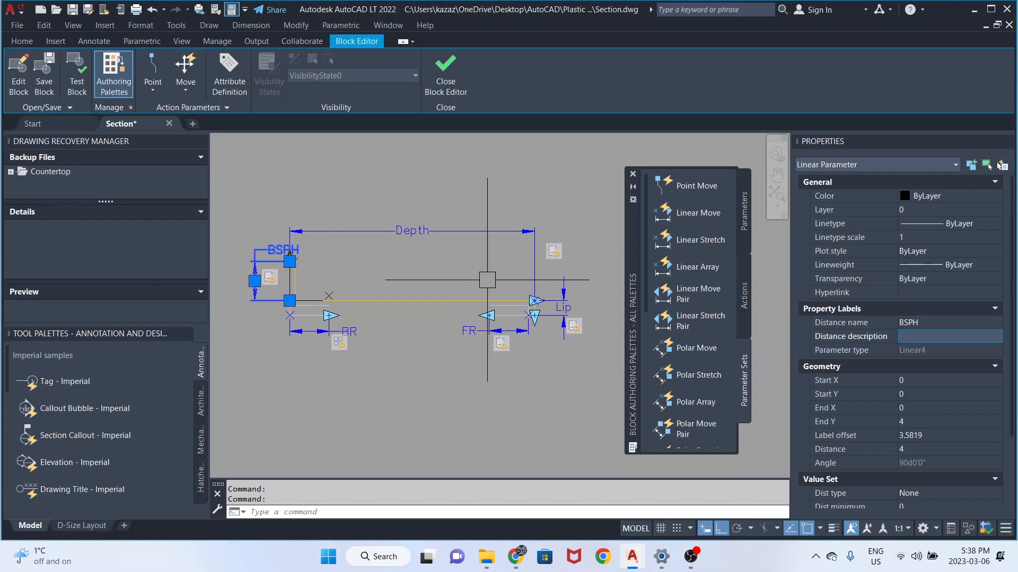
right_click(554, 255)
mouse_move(587, 278)
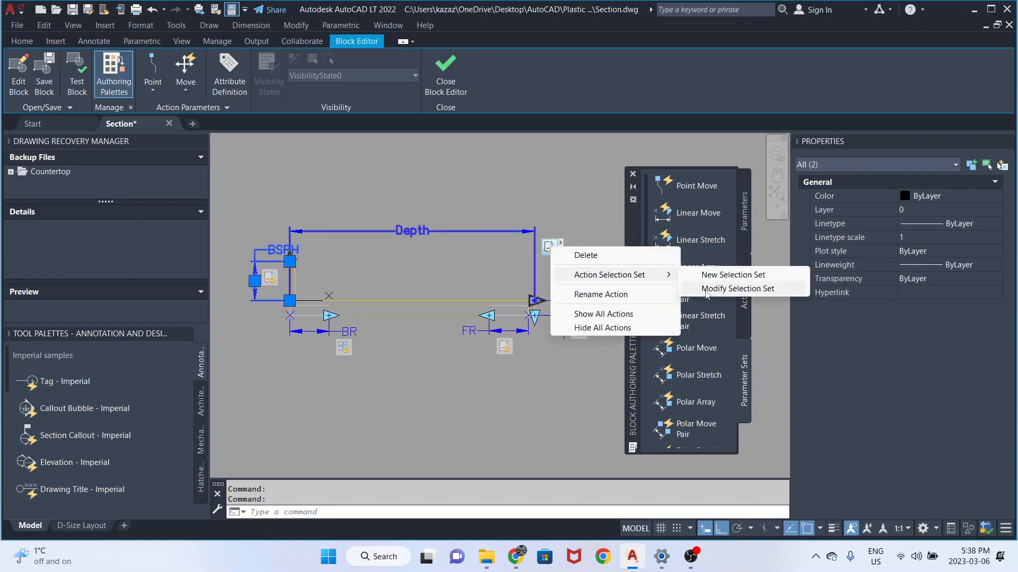
left_click(719, 275)
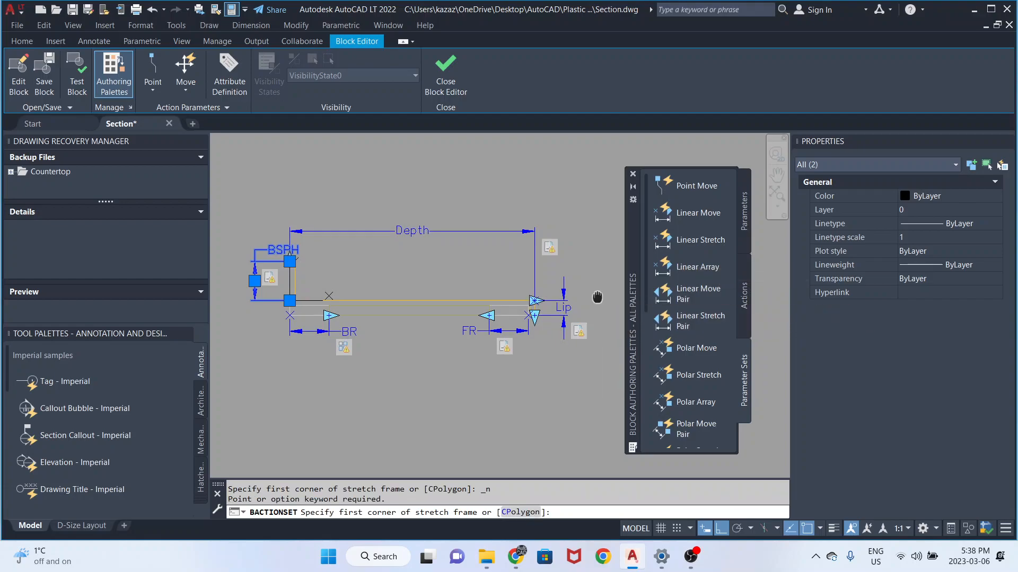
middle_click_drag(598, 313, 562, 313)
left_click(577, 370)
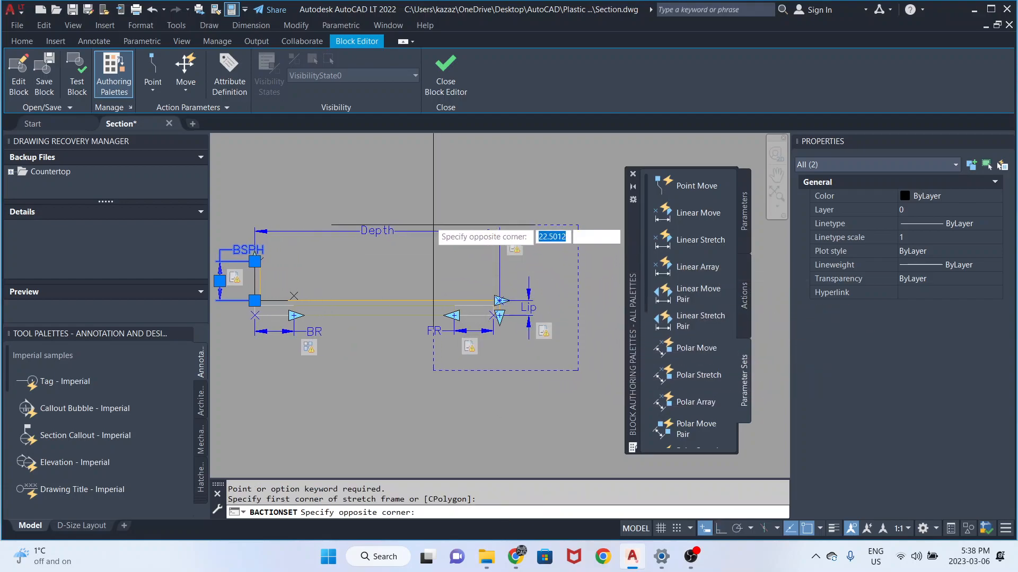
left_click(418, 207)
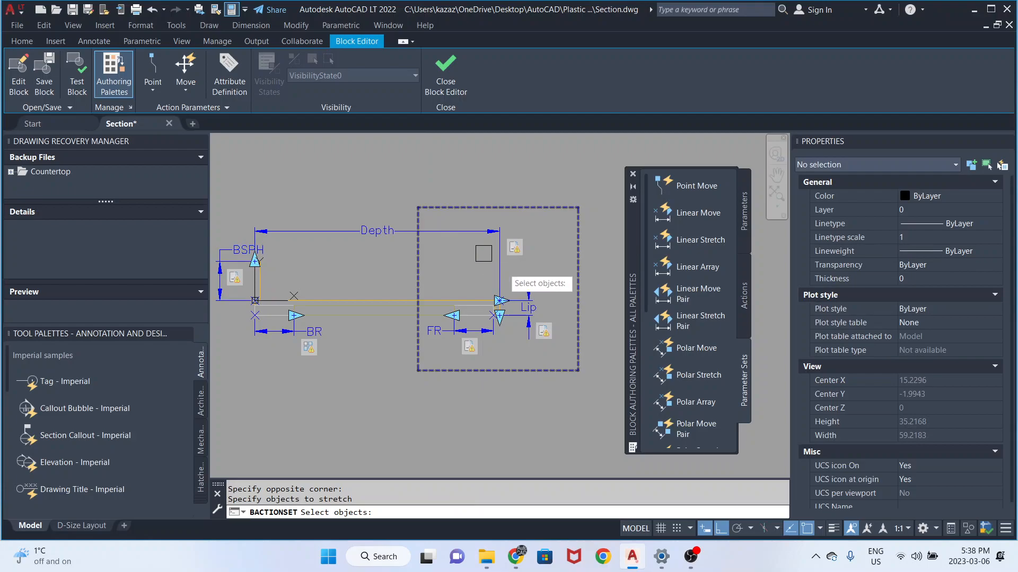
scroll(530, 339, "up", 3)
left_click(552, 349)
scroll(463, 297, "down", 3)
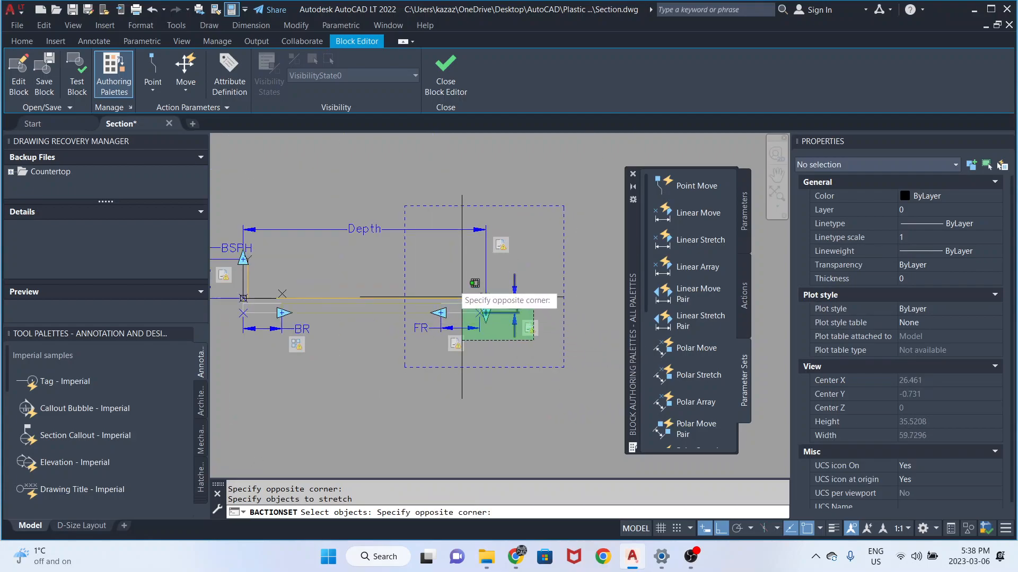
scroll(424, 233, "up", 2)
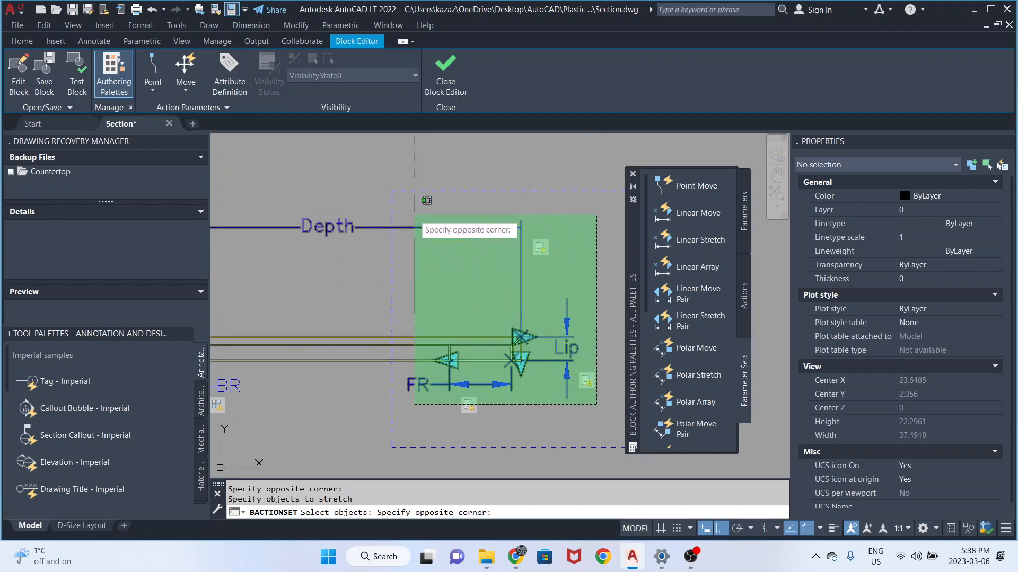
left_click(414, 214)
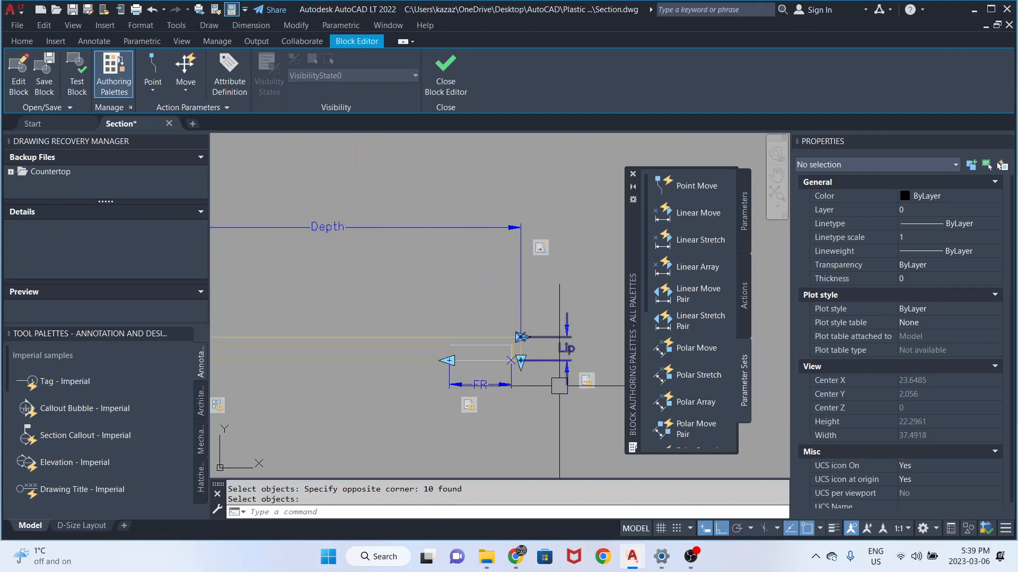
Define a new selection set for the Lip stretch action, framing the front edge's lower end and selecting the Lip parameter and the edge strip
scroll(583, 382, "up", 4)
left_click(575, 366)
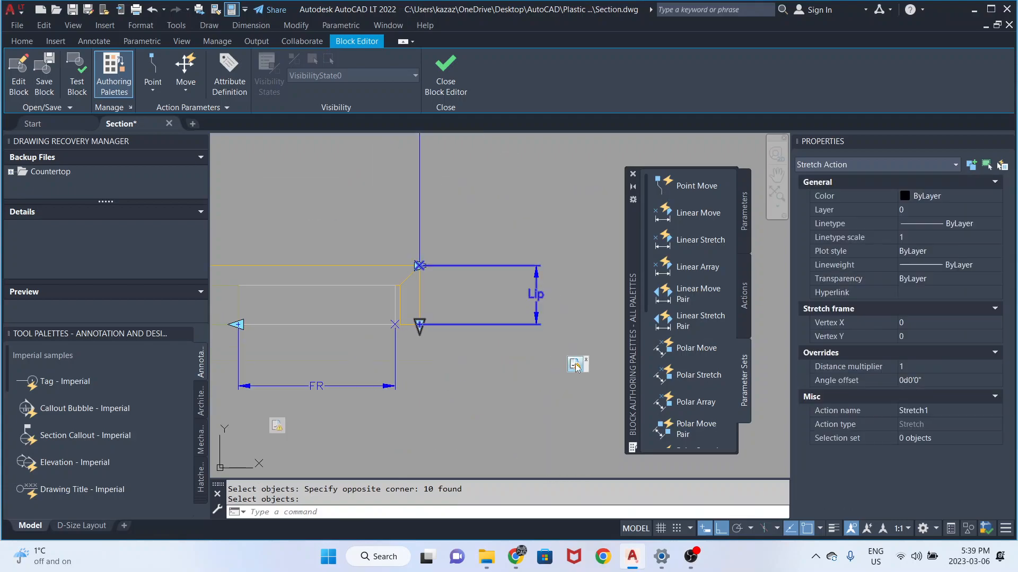
right_click(576, 367)
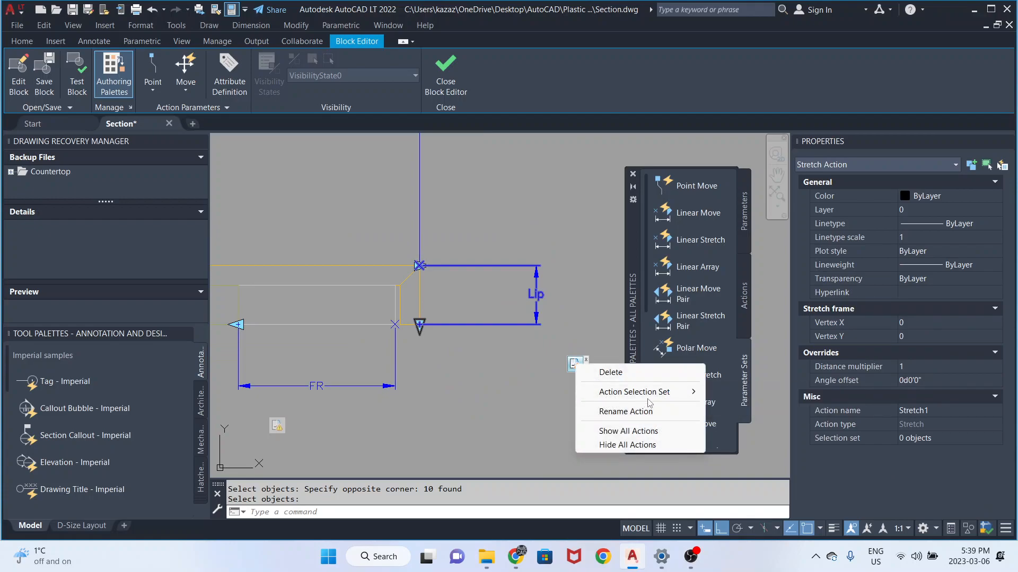
mouse_move(680, 397)
left_click(749, 395)
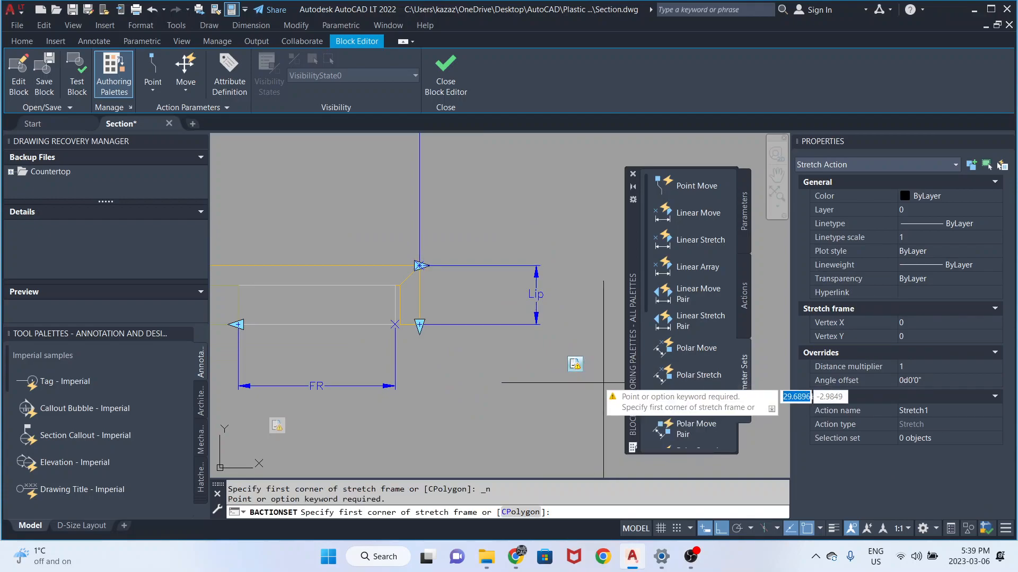
left_click(497, 407)
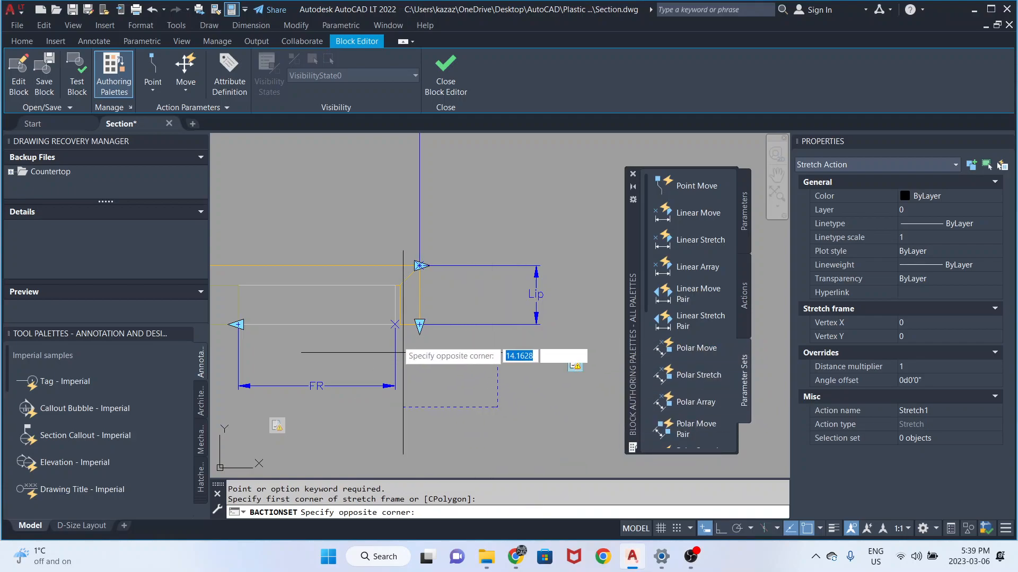
left_click(335, 300)
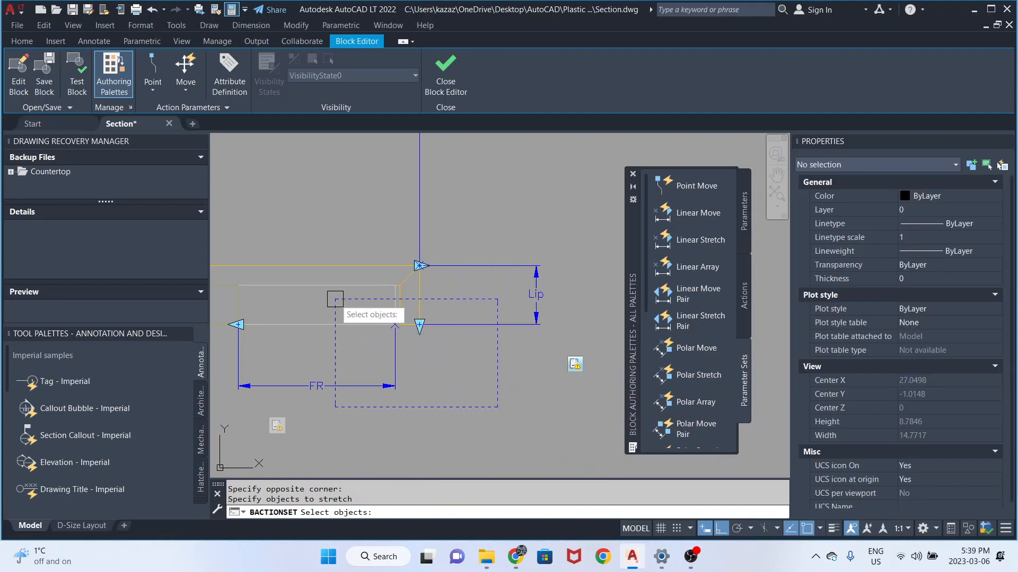
left_click(521, 324)
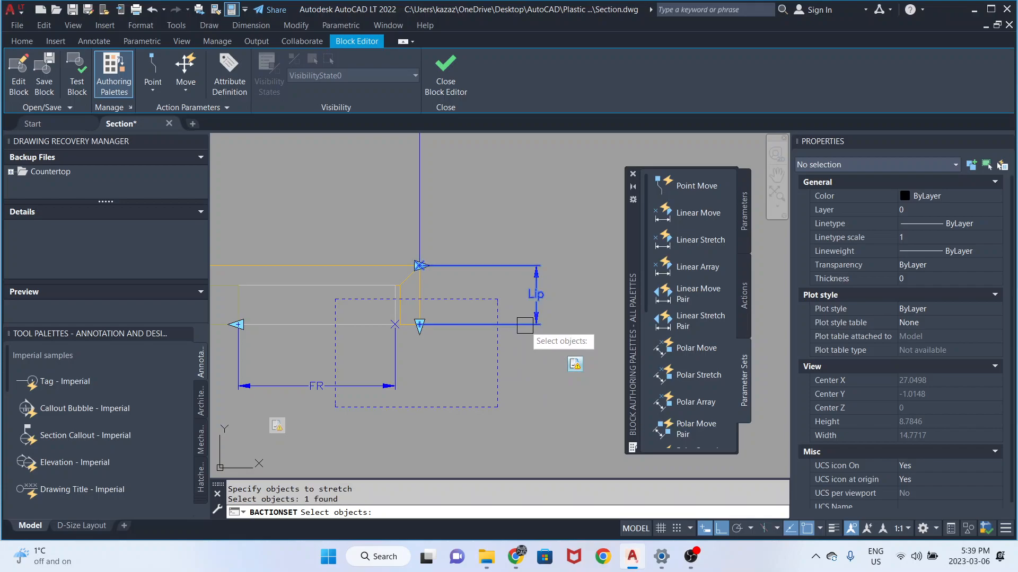
left_click(420, 309)
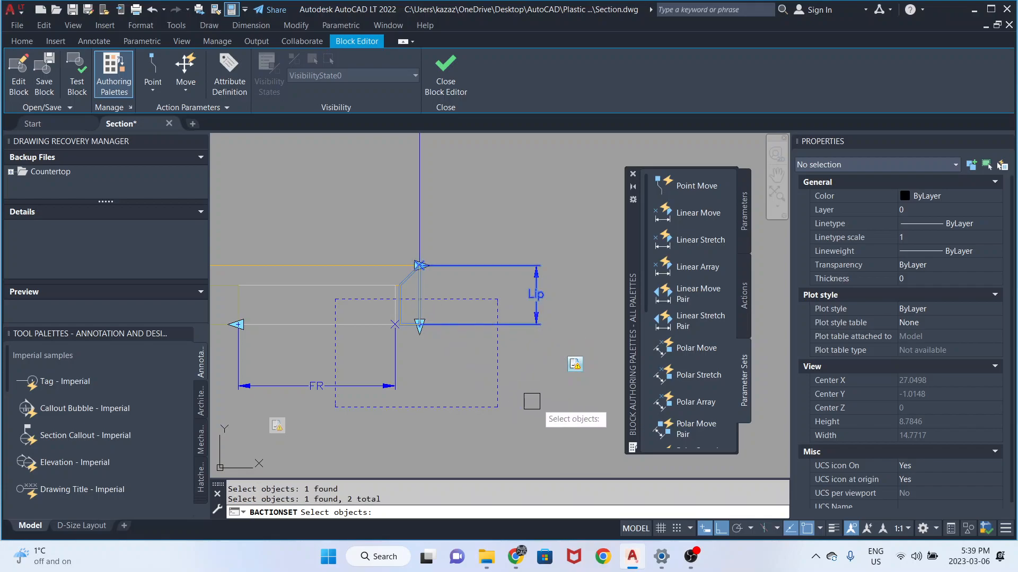
key("Return")
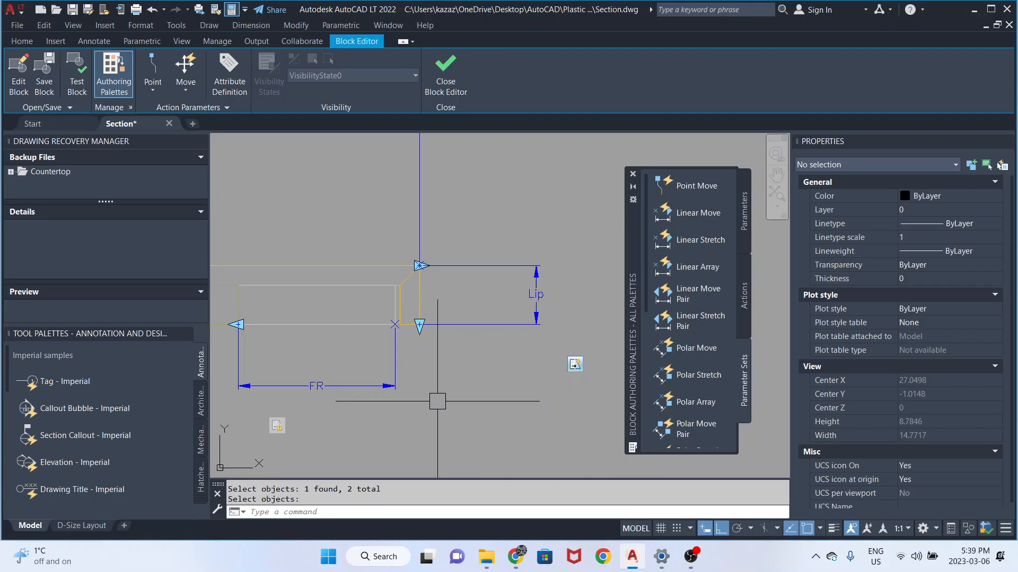
Define a new selection set for the FR stretch action, framing the front support's inner end and selecting the FR parameter, support and adjoining middle piece
middle_click_drag(408, 408, 512, 405)
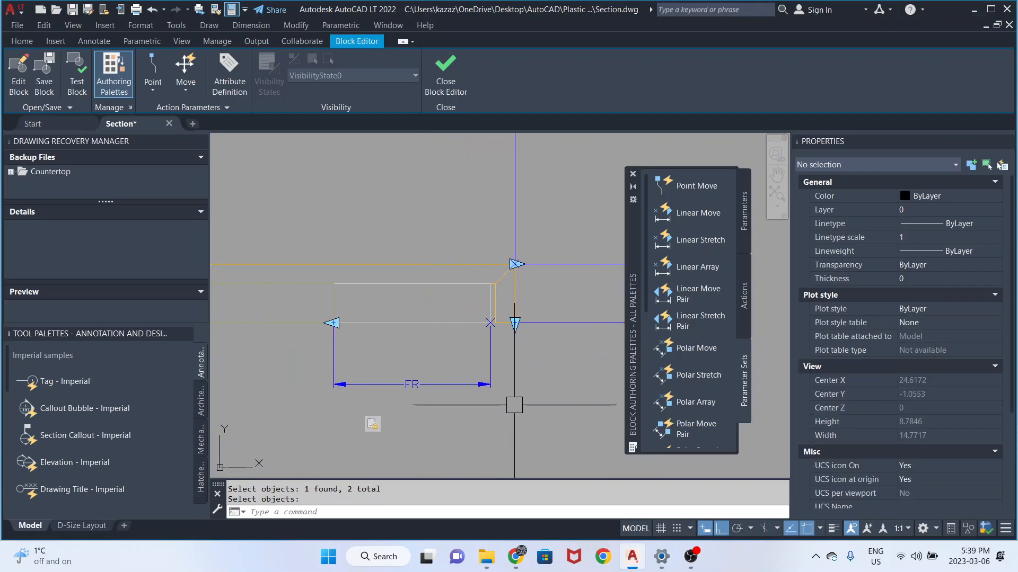
left_click(373, 427)
right_click(373, 426)
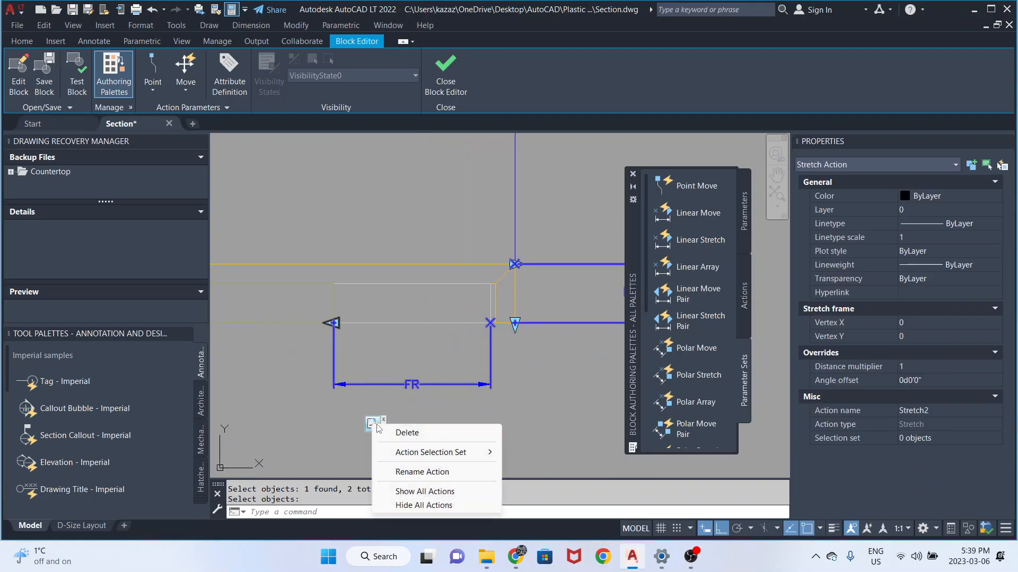
mouse_move(466, 452)
left_click(538, 454)
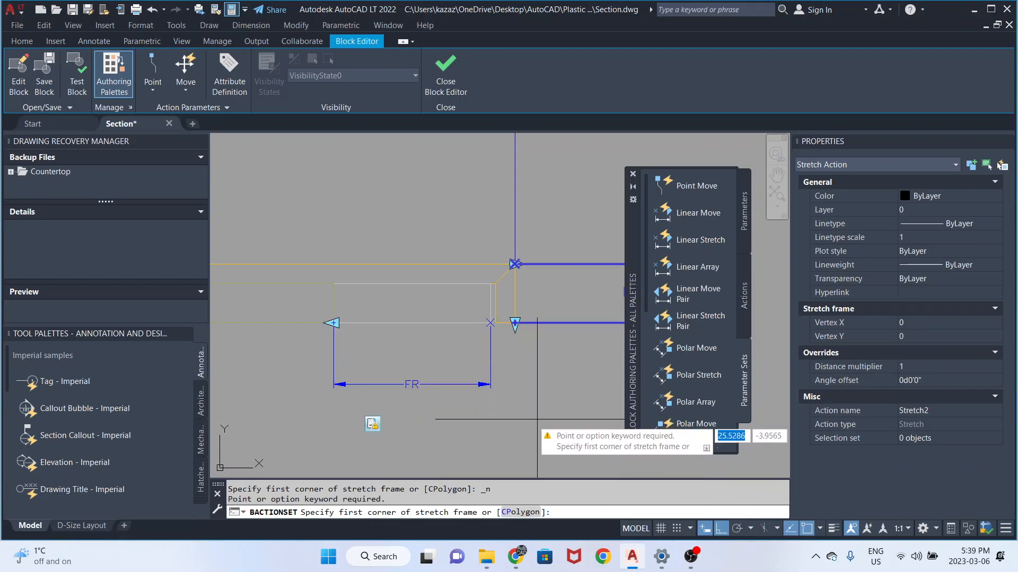
scroll(433, 418, "down", 4)
middle_click_drag(431, 420, 400, 367)
scroll(411, 384, "up", 2)
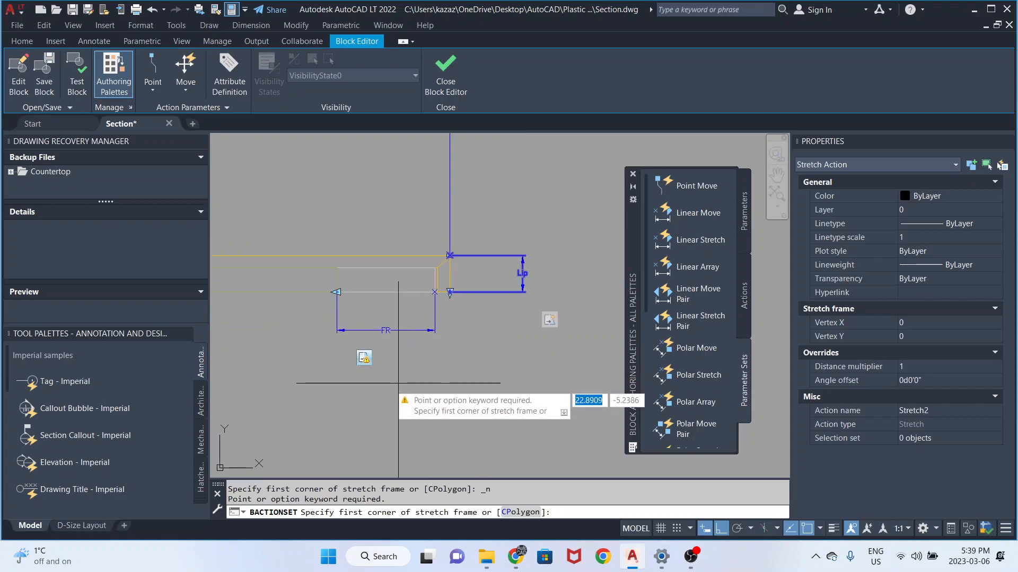
left_click(370, 387)
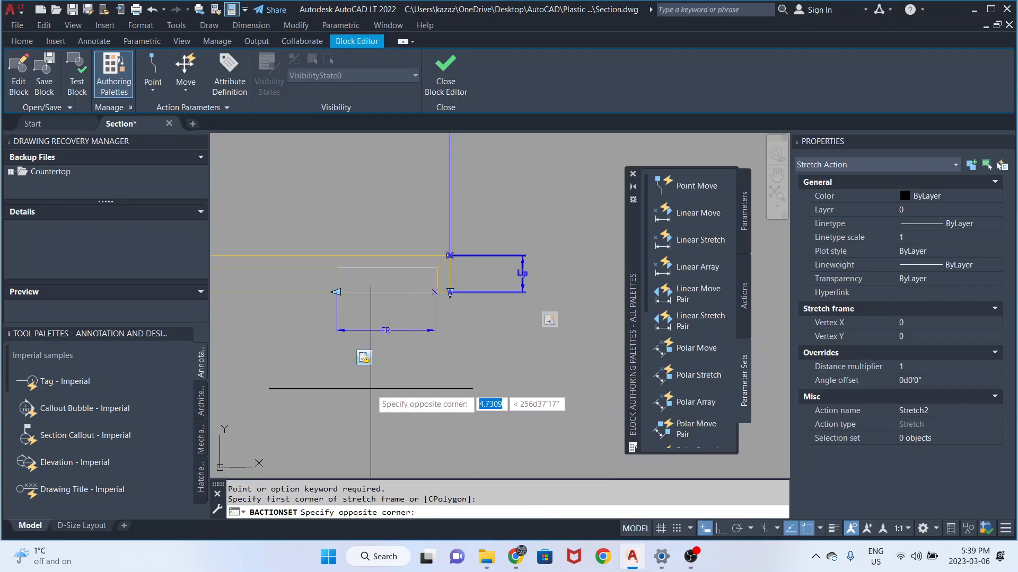
left_click(296, 232)
left_click(350, 331)
left_click(352, 292)
left_click(309, 292)
key("Return")
Delete the rear support's BR linear parameter together with its array action
scroll(477, 366, "down", 4)
middle_click_drag(344, 365, 439, 369)
scroll(379, 367, "up", 4)
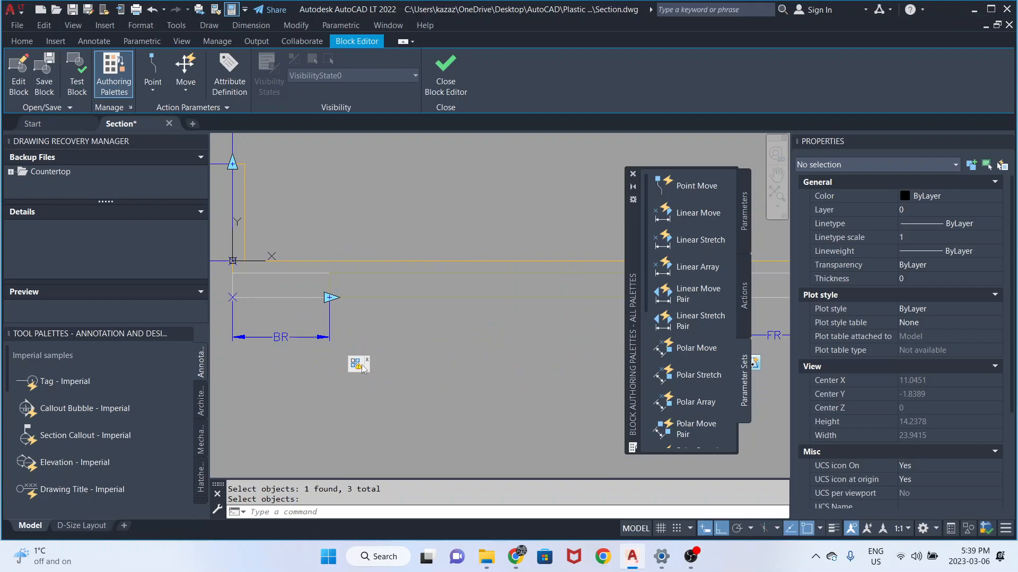
scroll(358, 369, "down", 3)
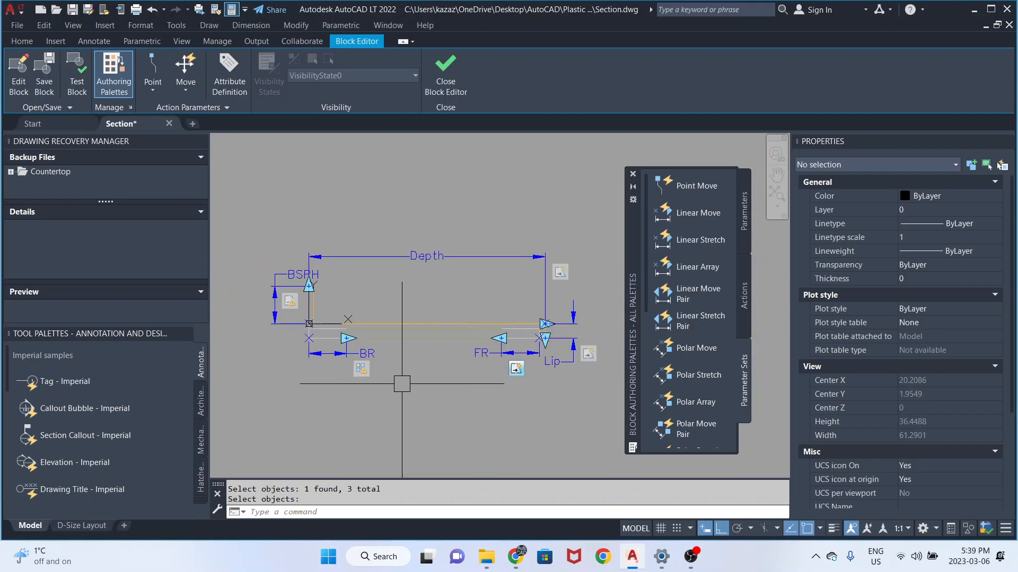
left_click(361, 371)
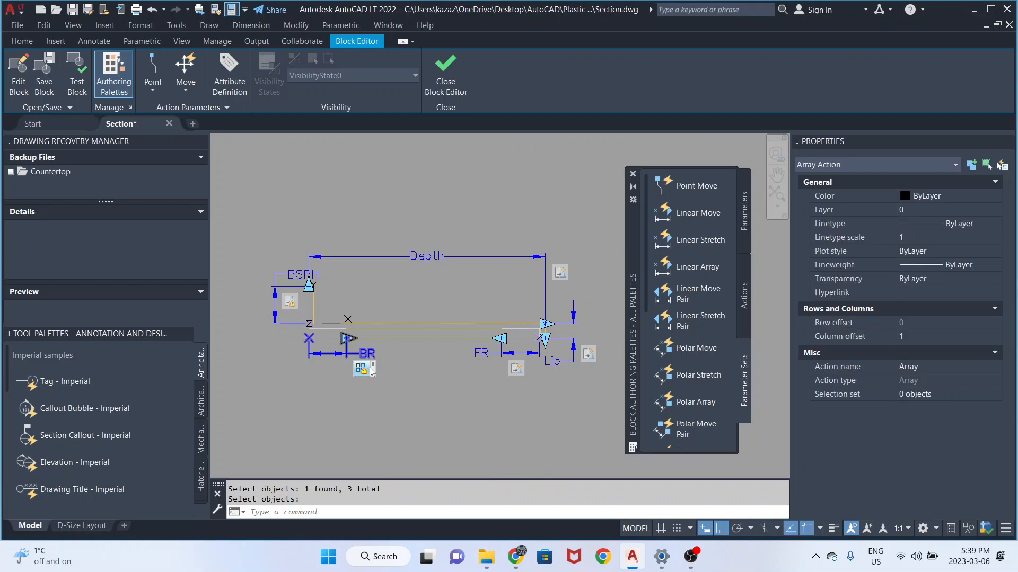
key("Return")
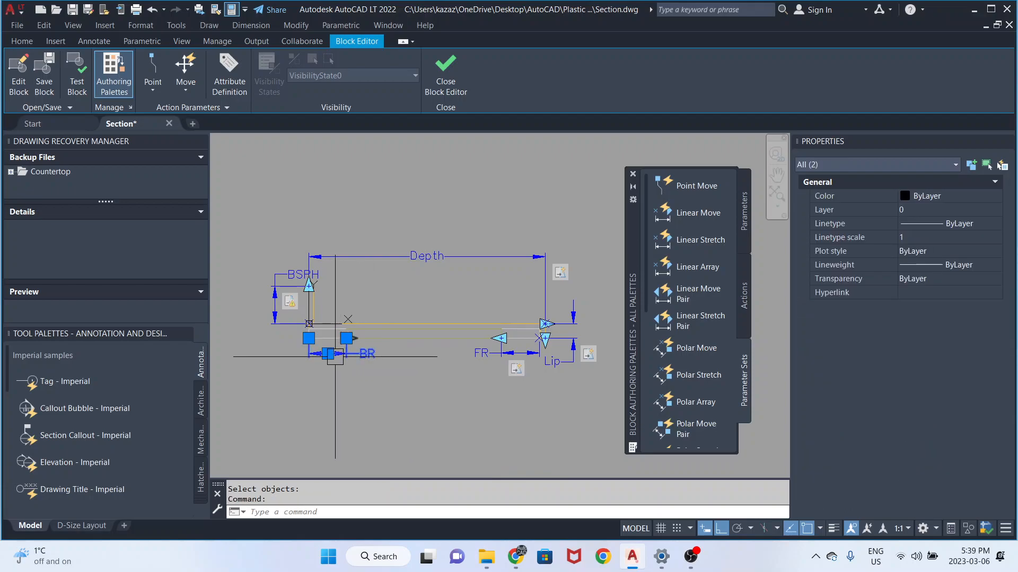
key("Delete")
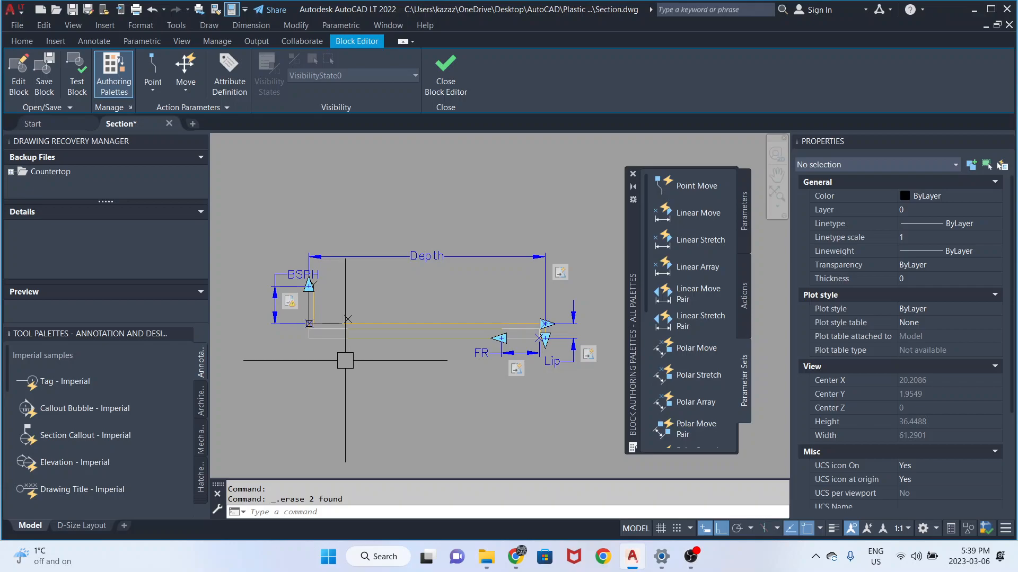
Place a Linear Stretch parameter set along the rear support's bottom edge, from its back corner to its inner corner, with the label below
left_click(691, 243)
left_click(309, 338)
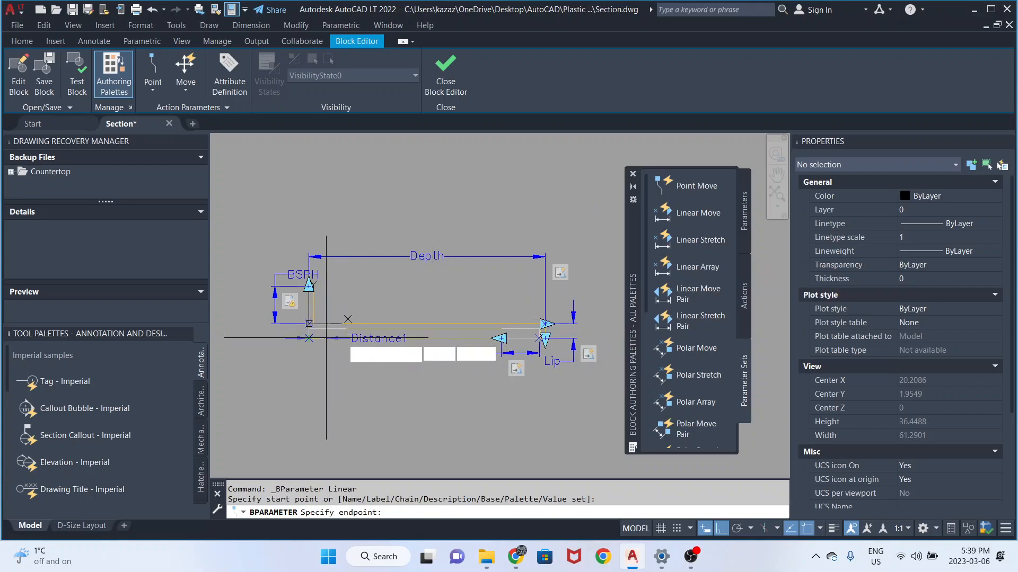
left_click(347, 337)
left_click(382, 364)
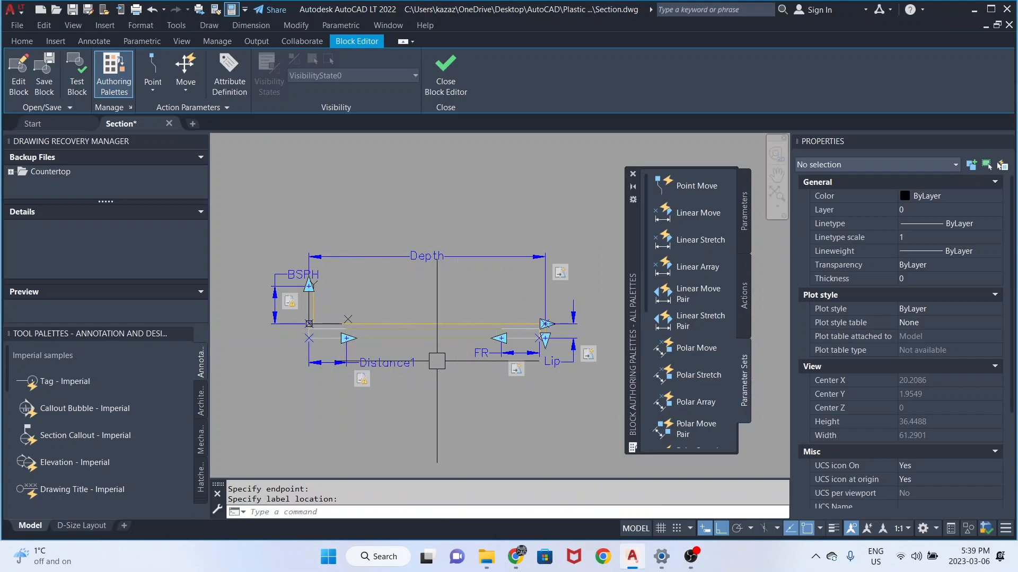
Set the distance name of the rear support's new linear parameter to BR
left_click(382, 363)
left_click(916, 323)
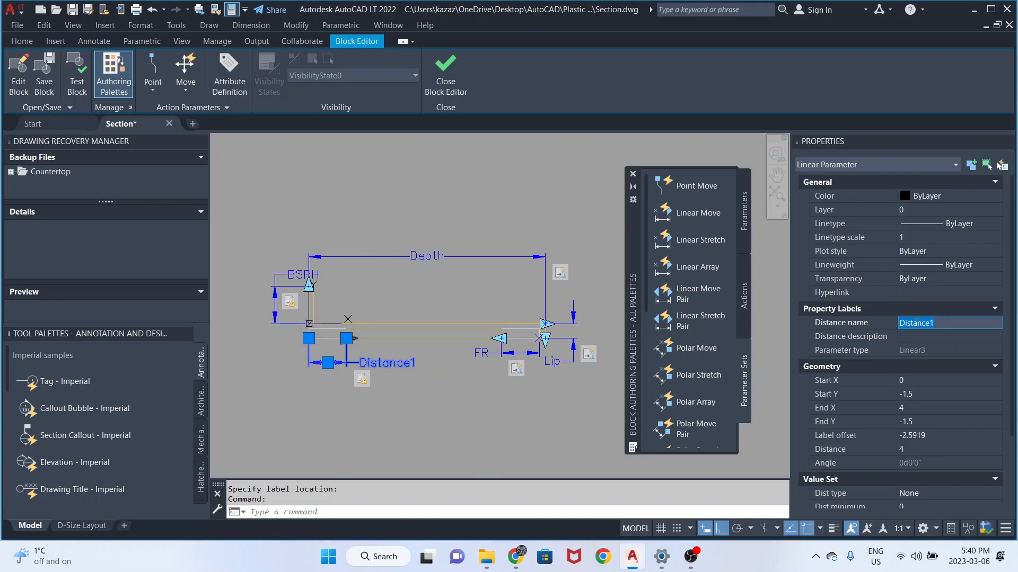
type("BR")
key("Tab")
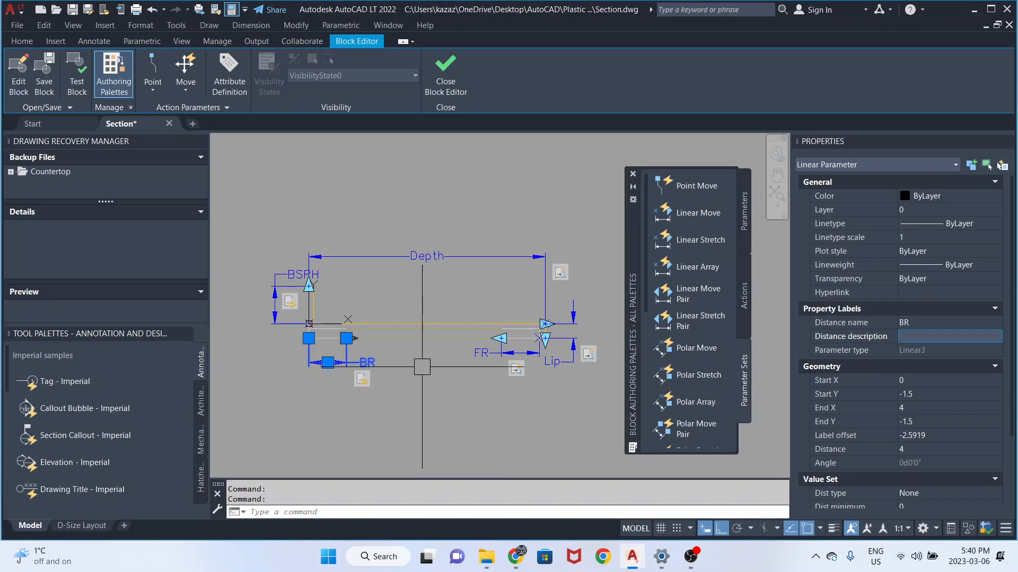
Define a new selection set for the BR stretch action, framing the rear support's inner end and selecting the BR parameter, support and adjoining middle piece
right_click(361, 381)
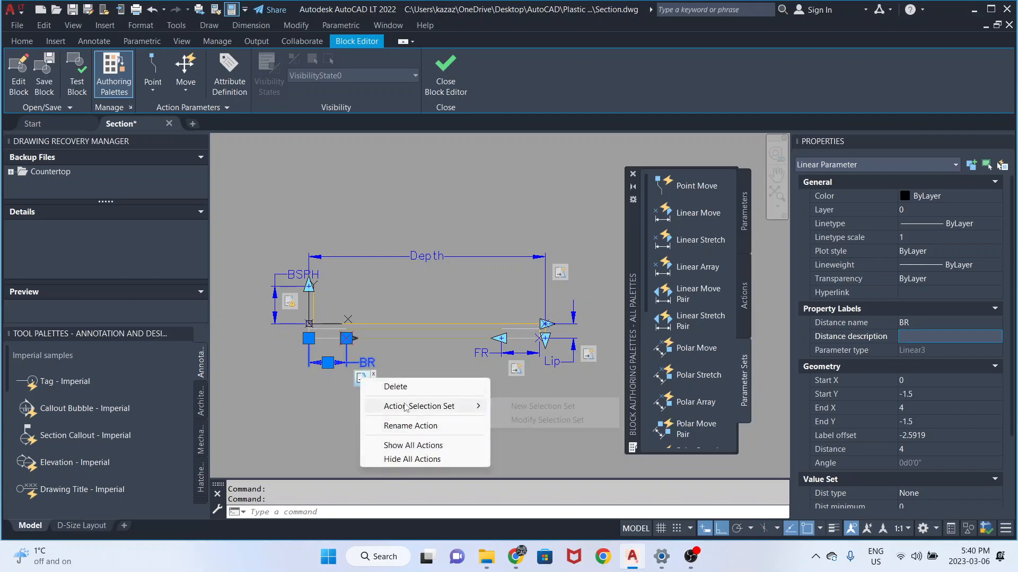
left_click(530, 406)
scroll(360, 378, "up", 5)
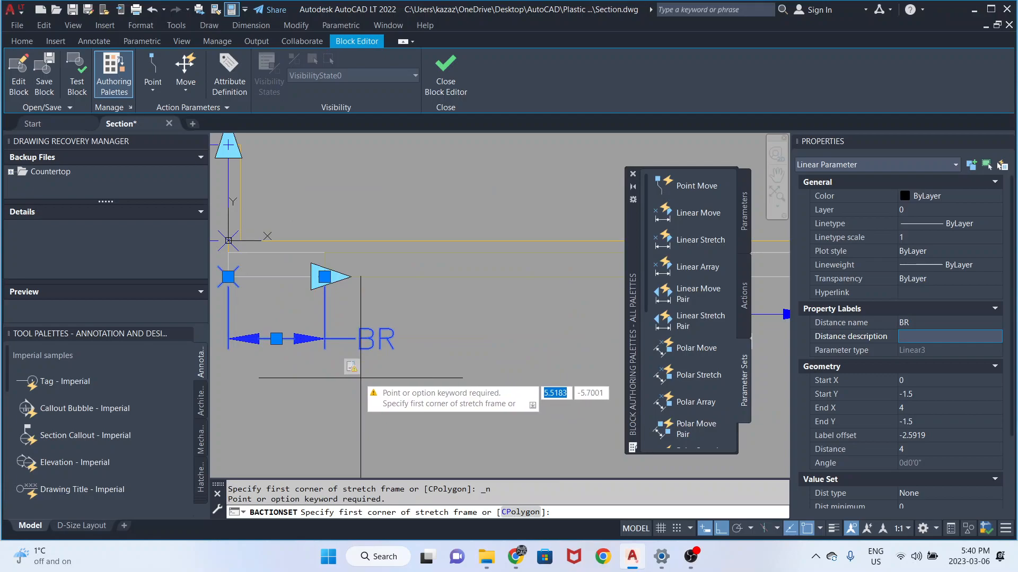
left_click(392, 398)
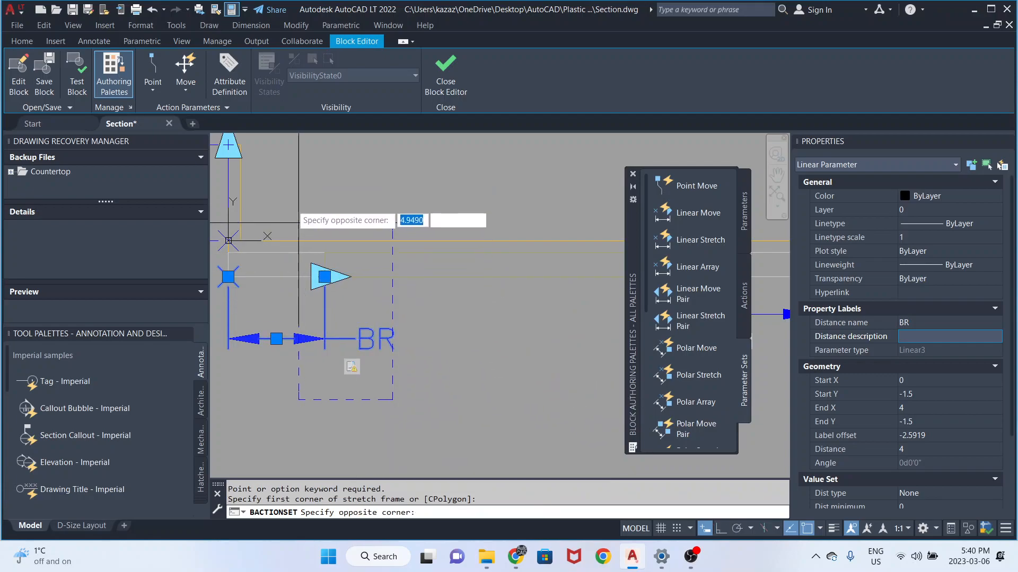
left_click(290, 196)
left_click(312, 339)
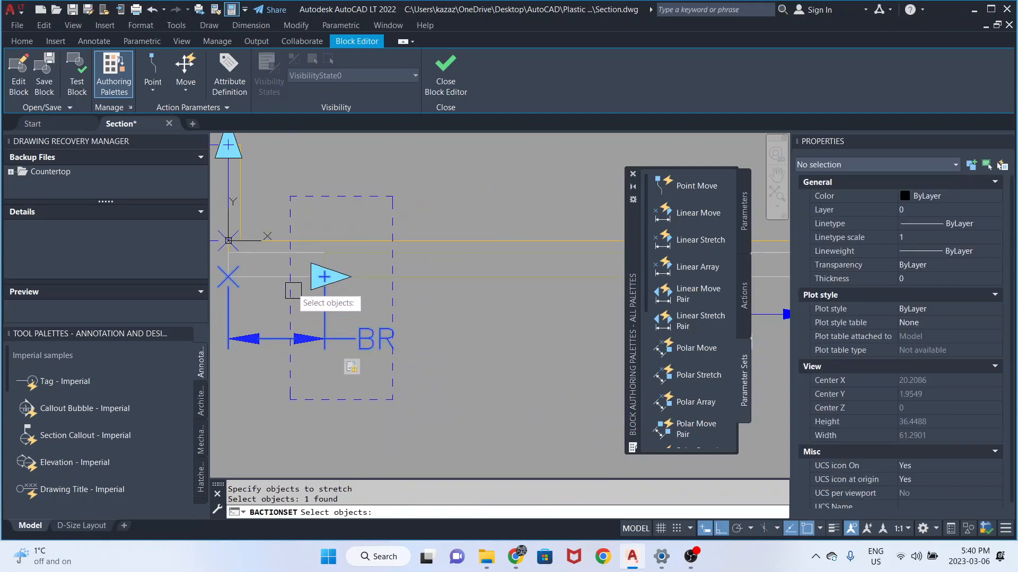
left_click(313, 277)
left_click(373, 278)
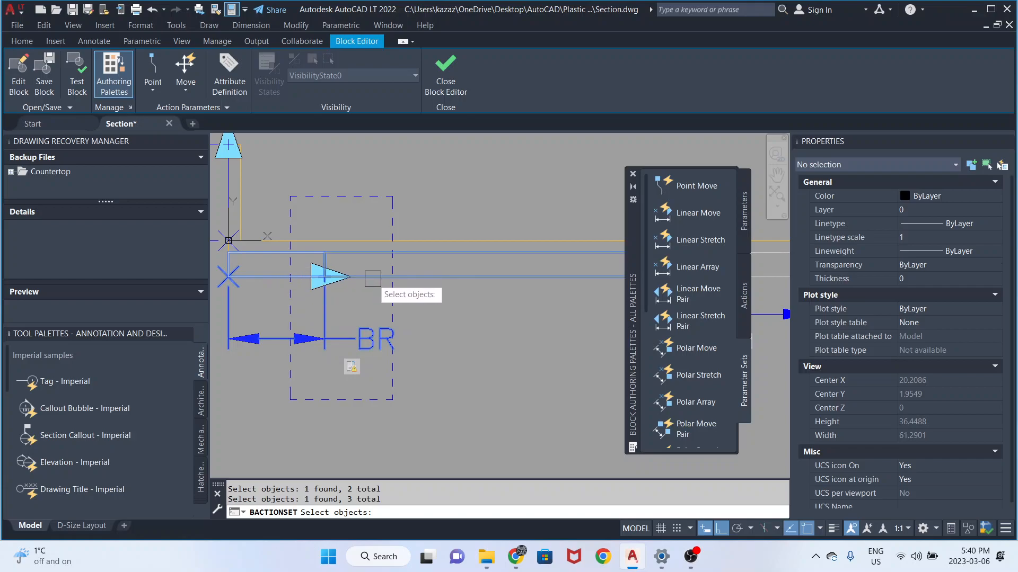
key("Return")
Define a new selection set for the BSPH stretch action, framing the backsplash's upper end and selecting the BSPH parameter and the backsplash
scroll(445, 332, "down", 6)
scroll(397, 308, "up", 6)
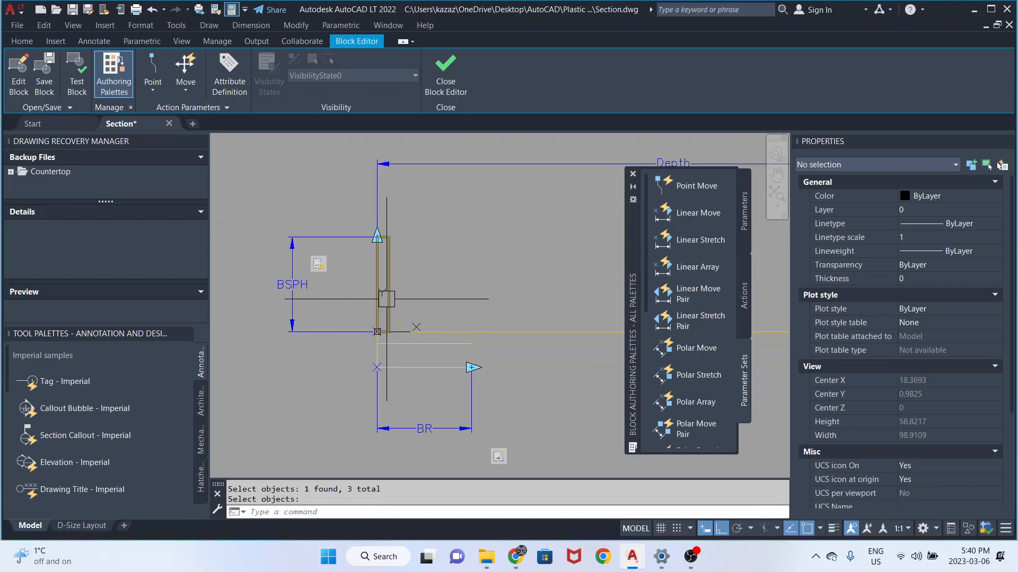
left_click(318, 264)
right_click(318, 263)
mouse_move(345, 291)
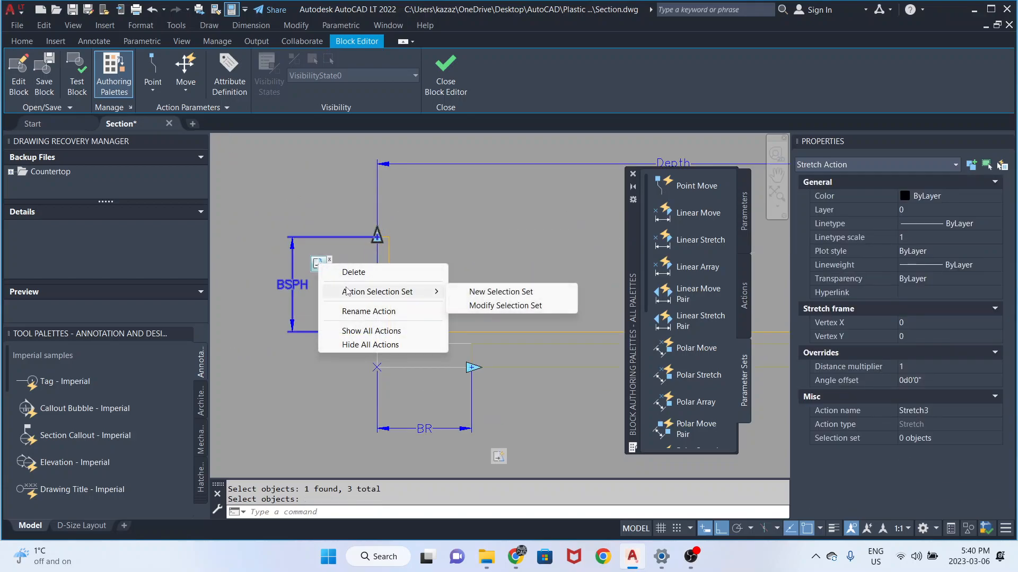
left_click(469, 292)
left_click(438, 200)
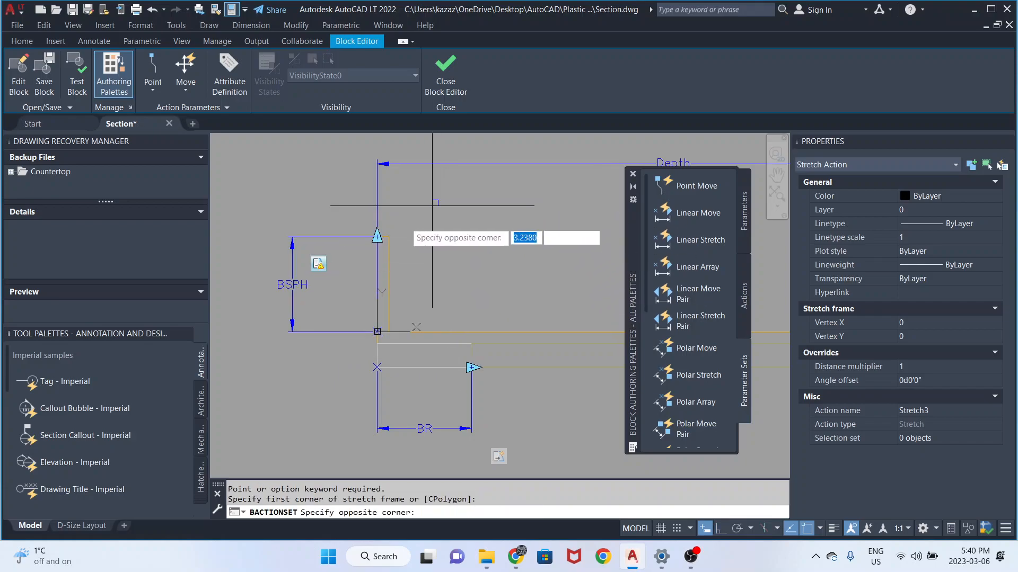
left_click(251, 273)
left_click(292, 268)
left_click(388, 269)
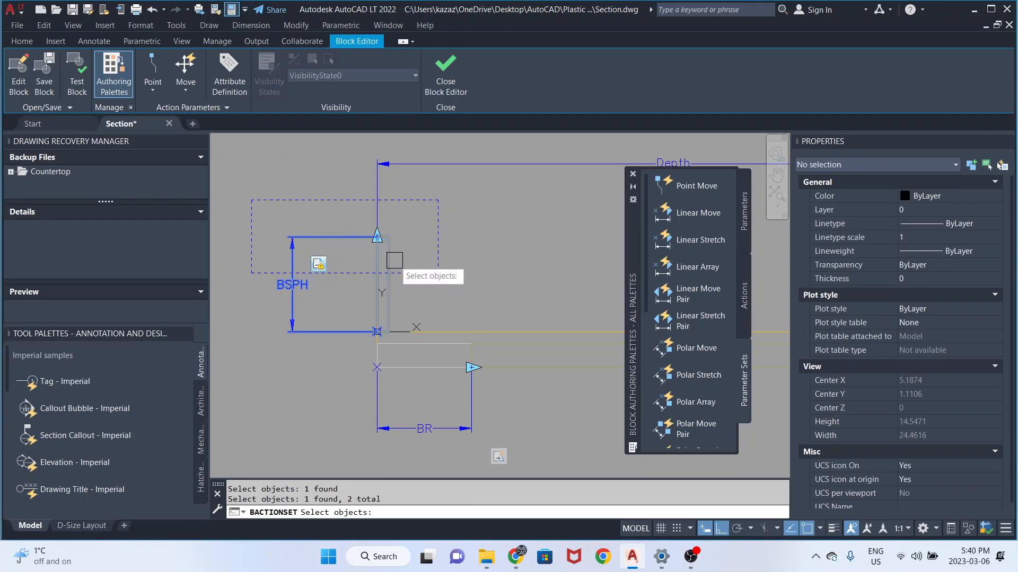
key("Return")
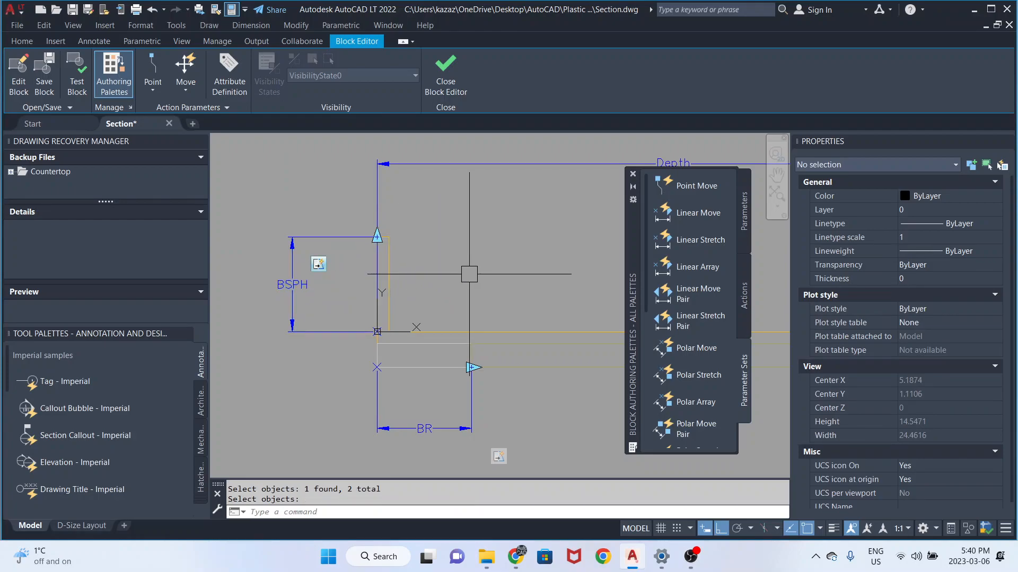
Close the Block Editor with the block changes saved and select the countertop section block in the drawing
left_click(445, 79)
left_click(452, 243)
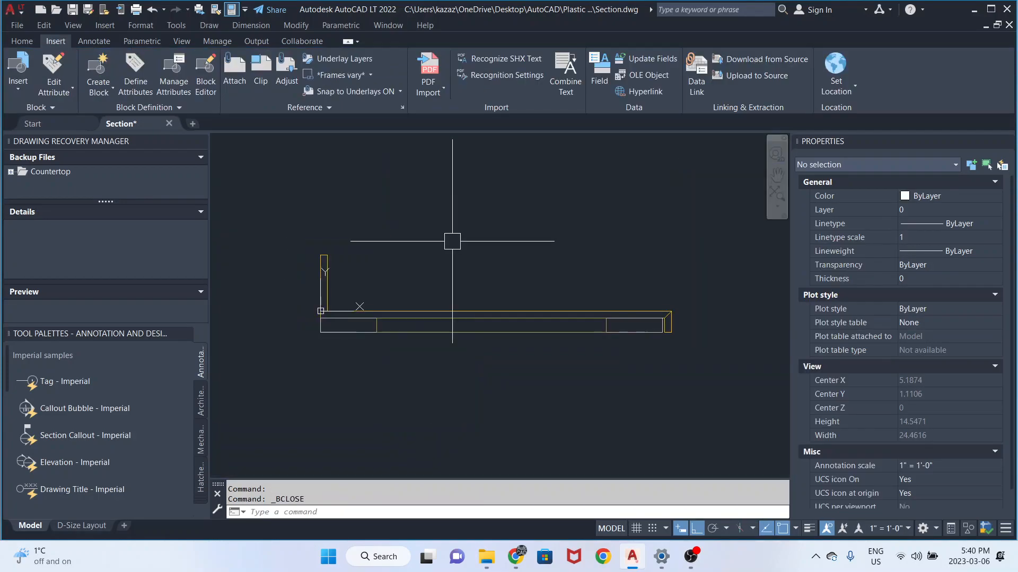
left_click(483, 276)
left_click(439, 341)
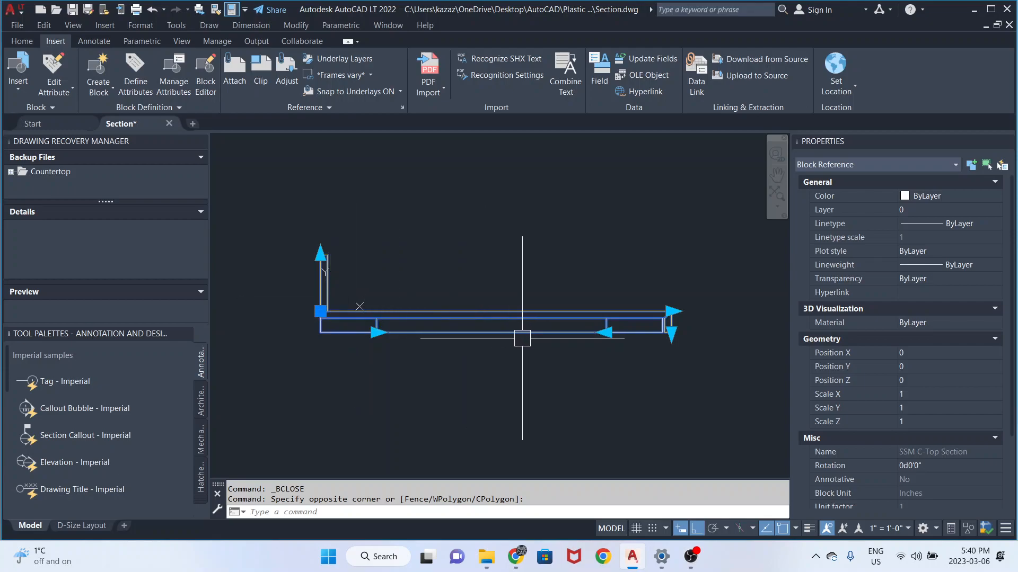
Stretch the block's depth outward using the depth grip at the countertop's front edge
scroll(695, 324, "up", 3)
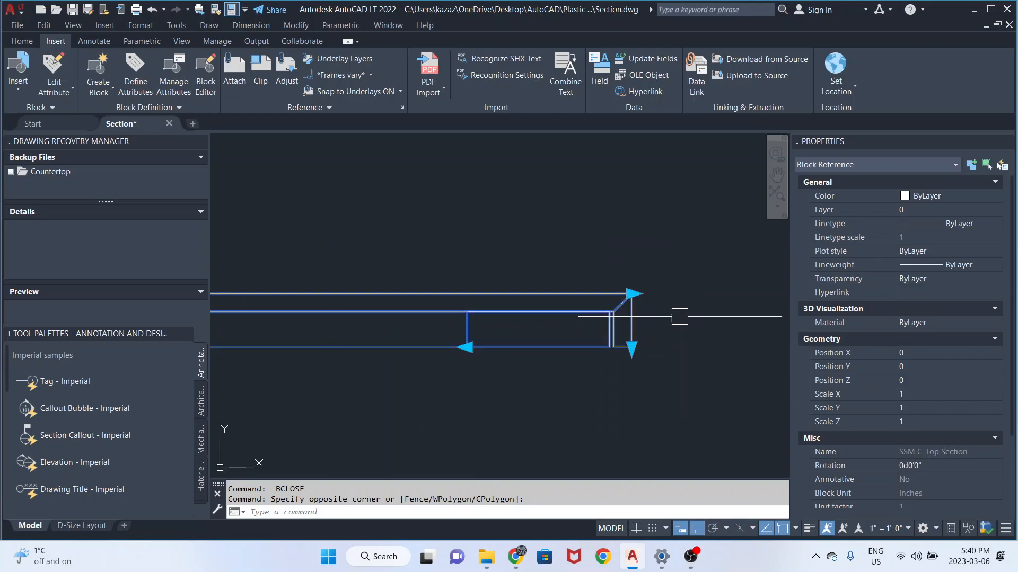
left_click(632, 294)
scroll(699, 311, "down", 1)
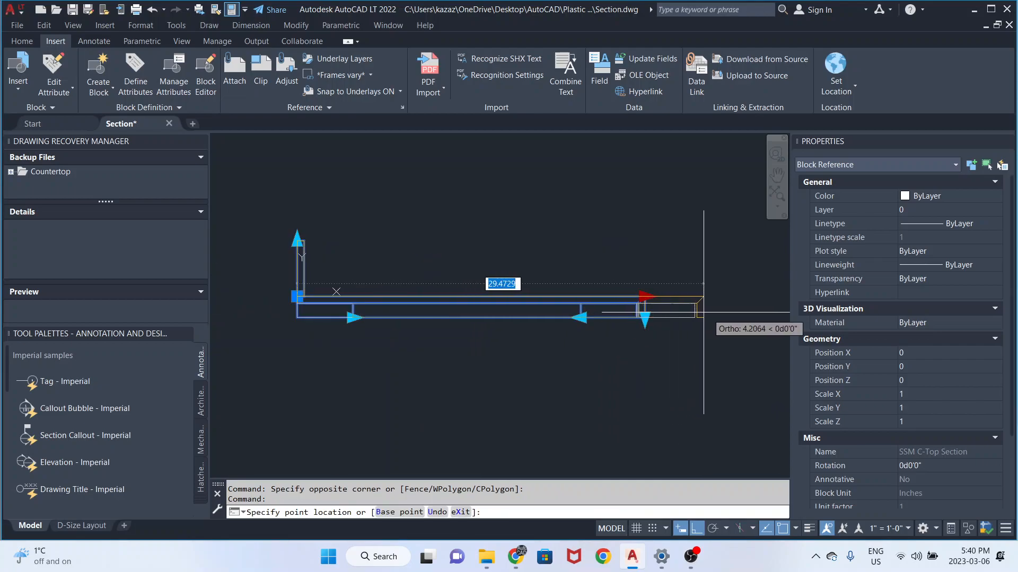
left_click(752, 339)
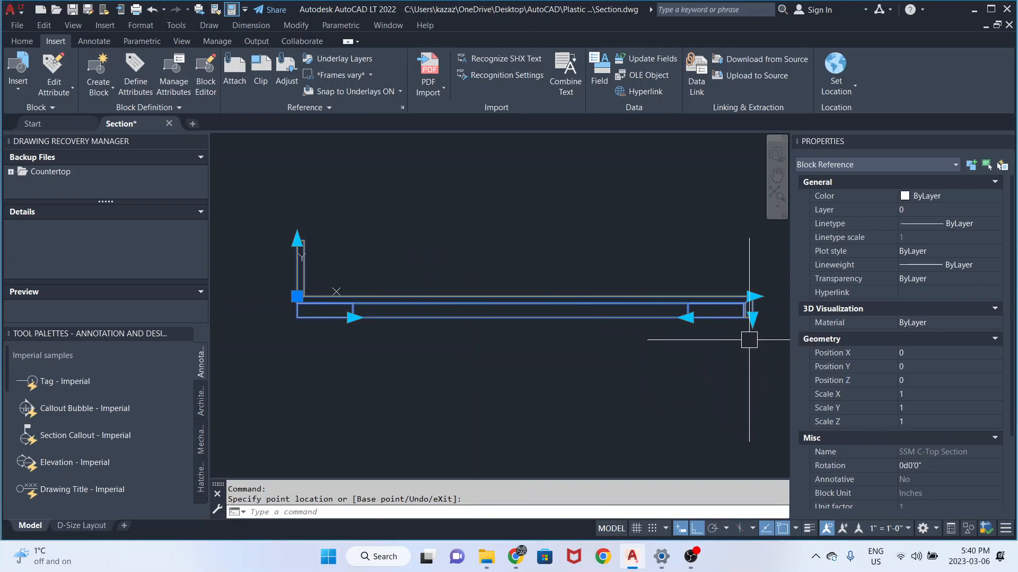
Stretch the lip farther down and widen the front support inward using their grips
scroll(753, 343, "up", 3)
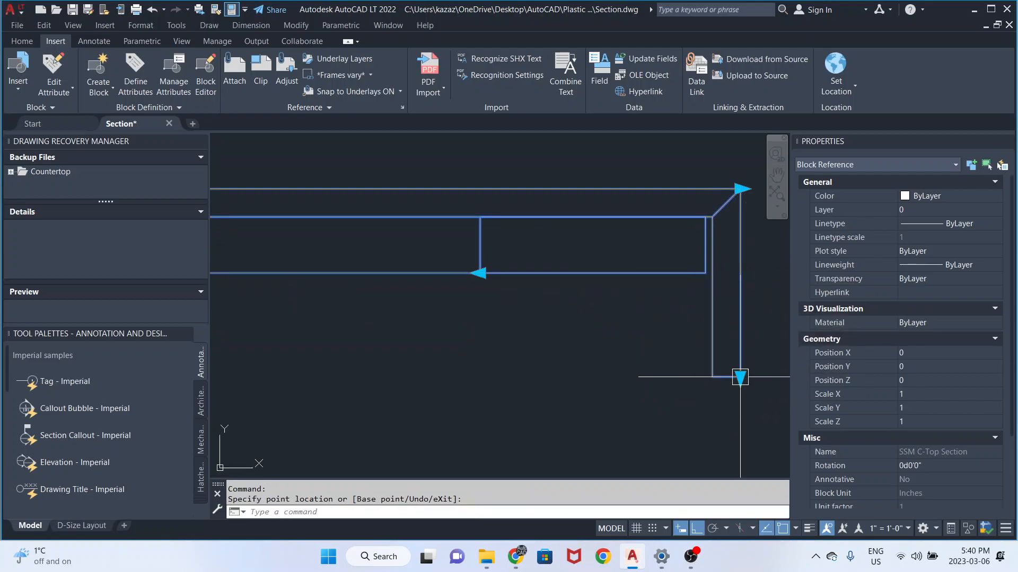
scroll(644, 350, "down", 4)
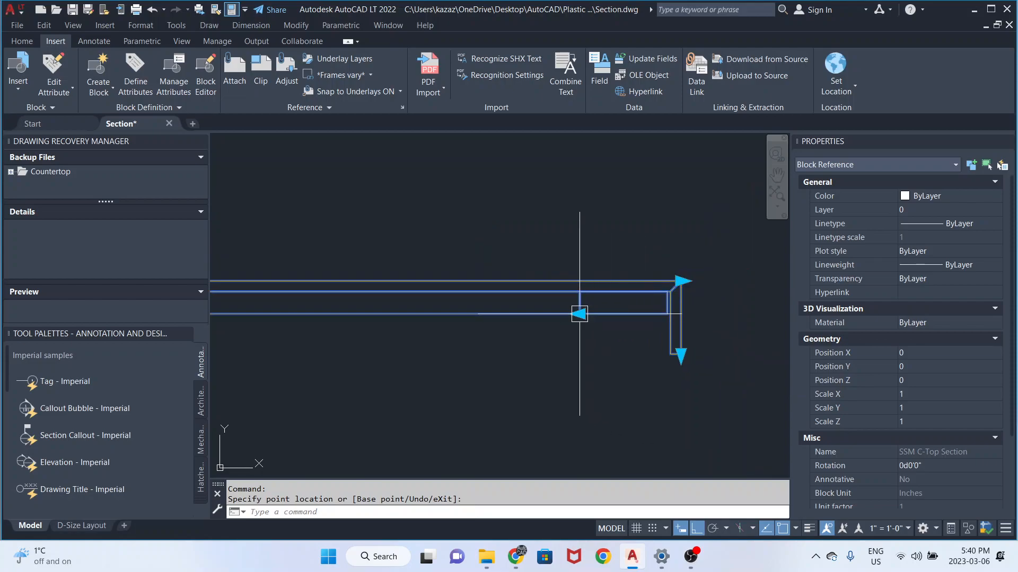
scroll(484, 329, "down", 4)
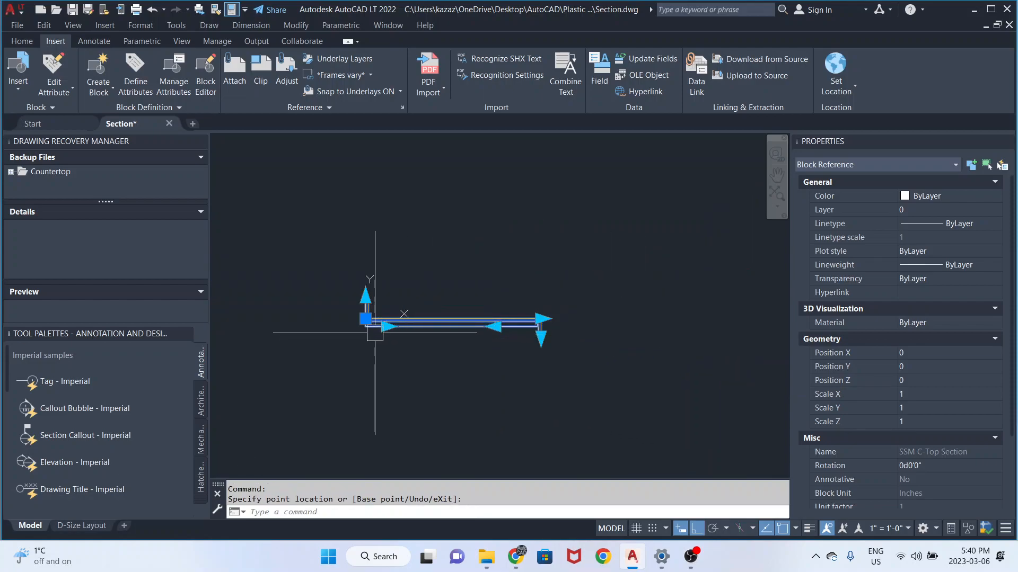
Widen the rear support inward and stretch the backsplash taller using their grips
scroll(374, 333, "up", 4)
left_click(476, 326)
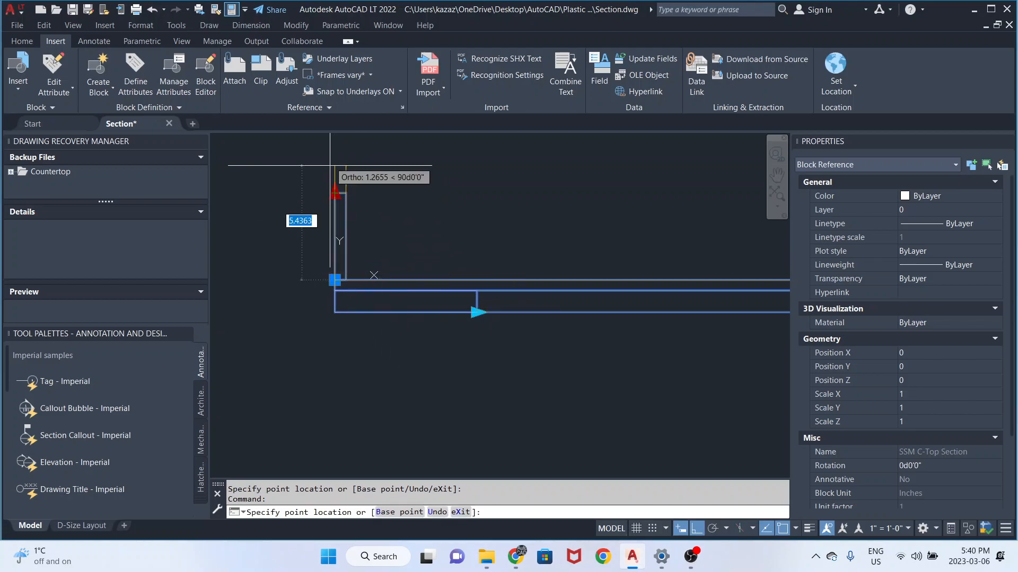
scroll(400, 198, "down", 3)
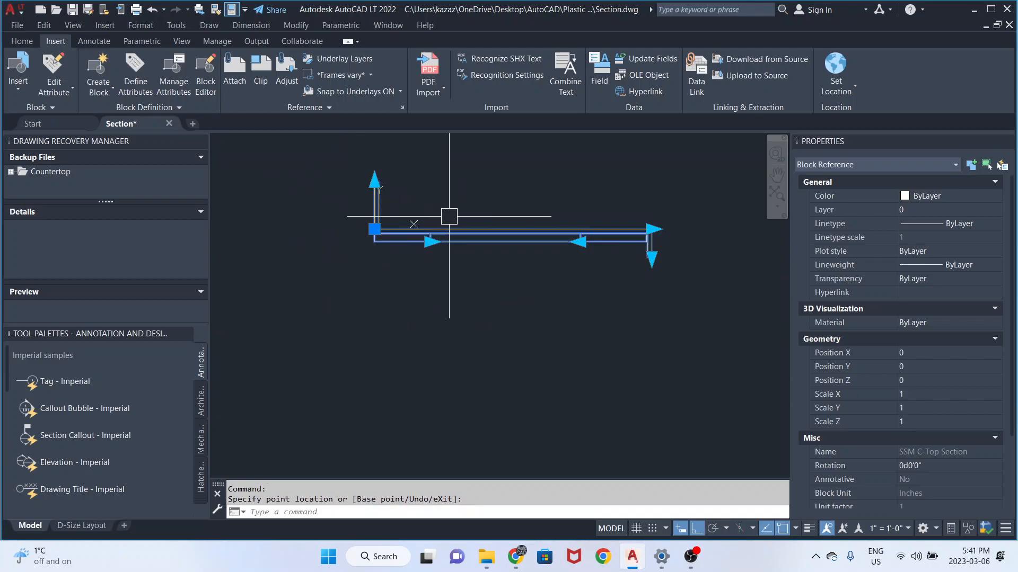
middle_click_drag(461, 216, 426, 238)
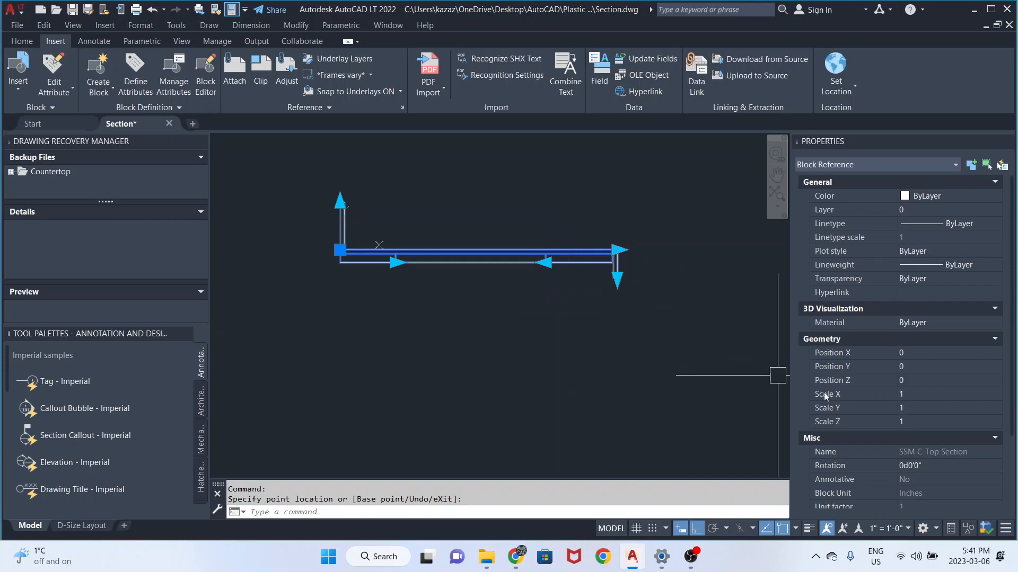
Set the selected countertop block's custom Depth to 25 and its Lip to 2
scroll(932, 462, "down", 4)
left_click(935, 442)
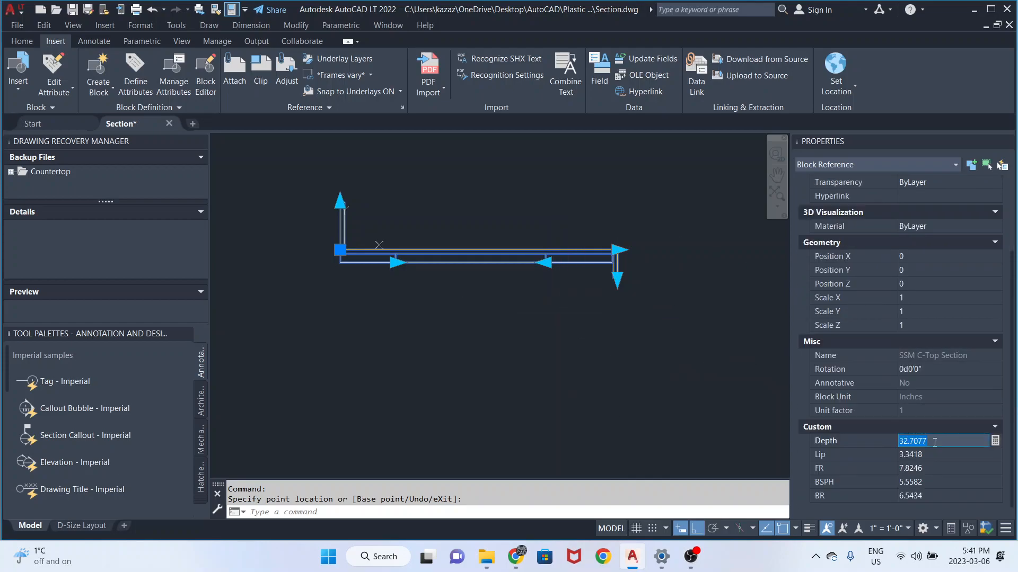
key("Tab")
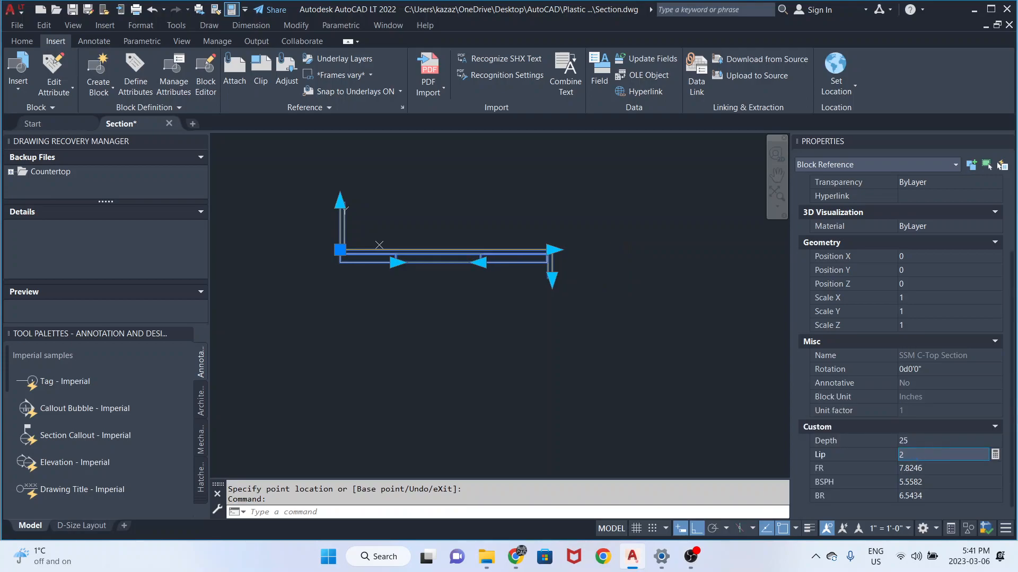
type("2")
key("Tab")
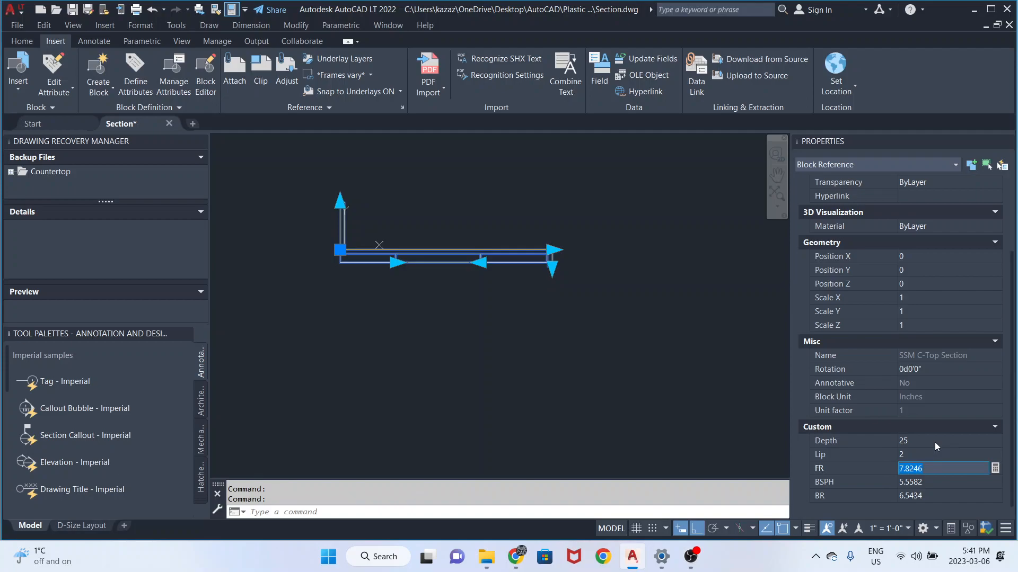
Set the block's remaining custom values: FR to 5, BSPH to 6 and BR to 5
type("5")
key("Tab")
type("5")
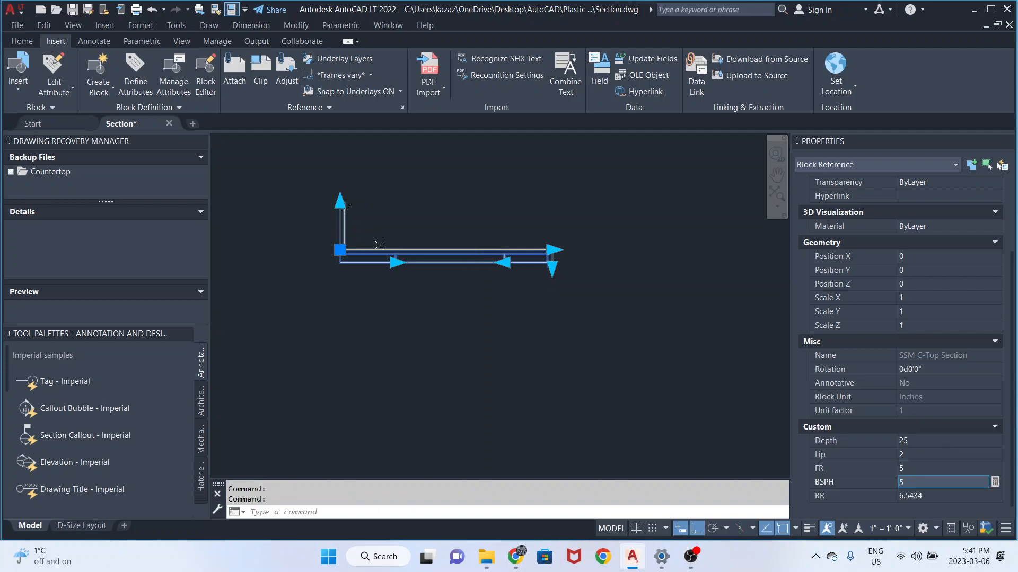
key("Tab")
type("6")
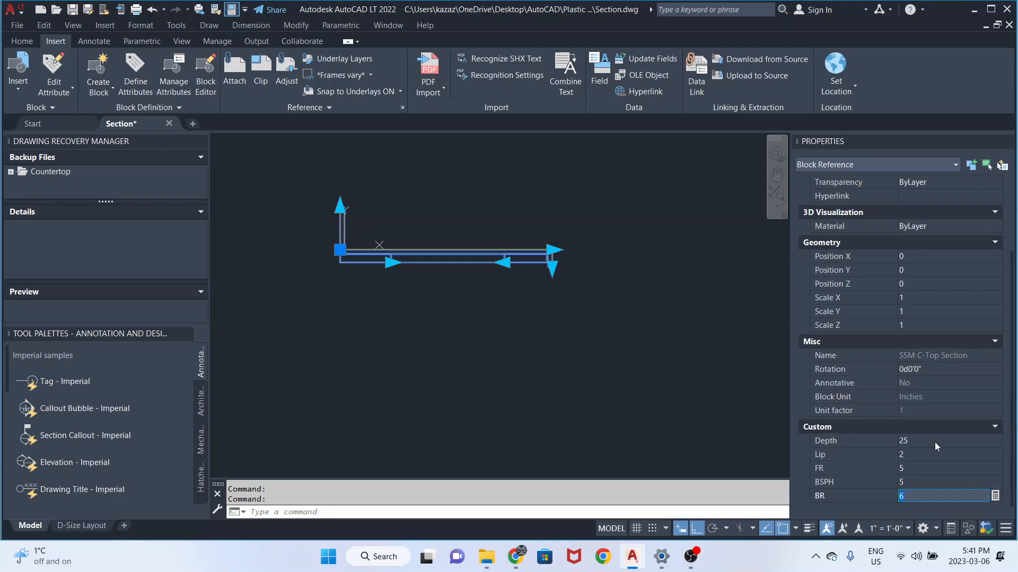
key("Return")
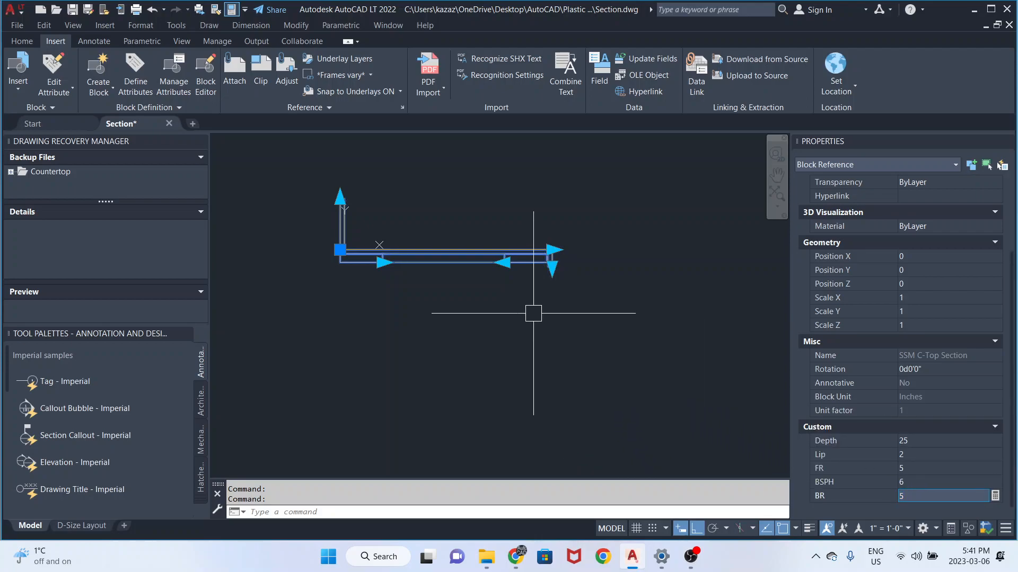
scroll(538, 319, "up", 5)
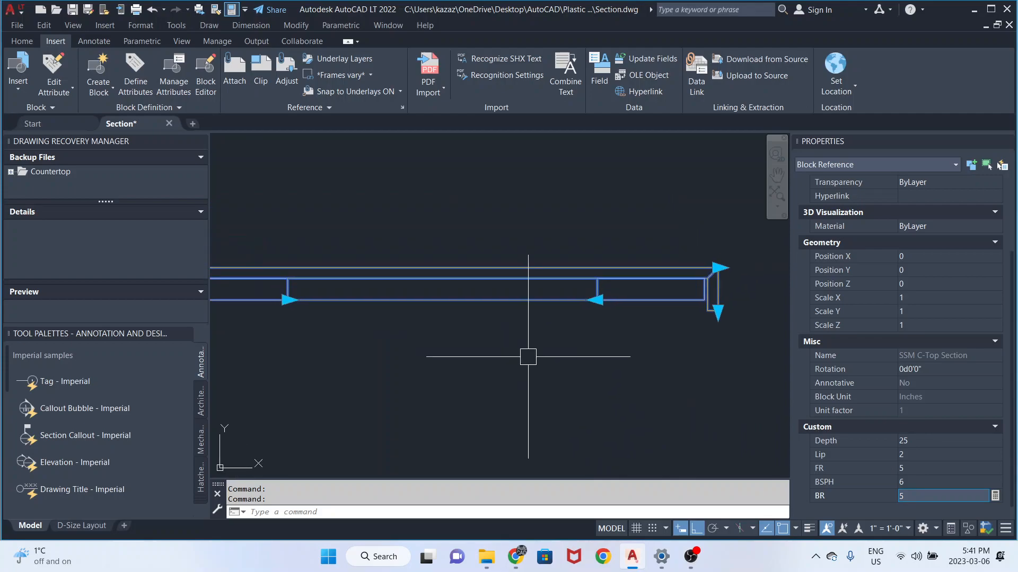
scroll(530, 357, "down", 5)
scroll(602, 337, "up", 5)
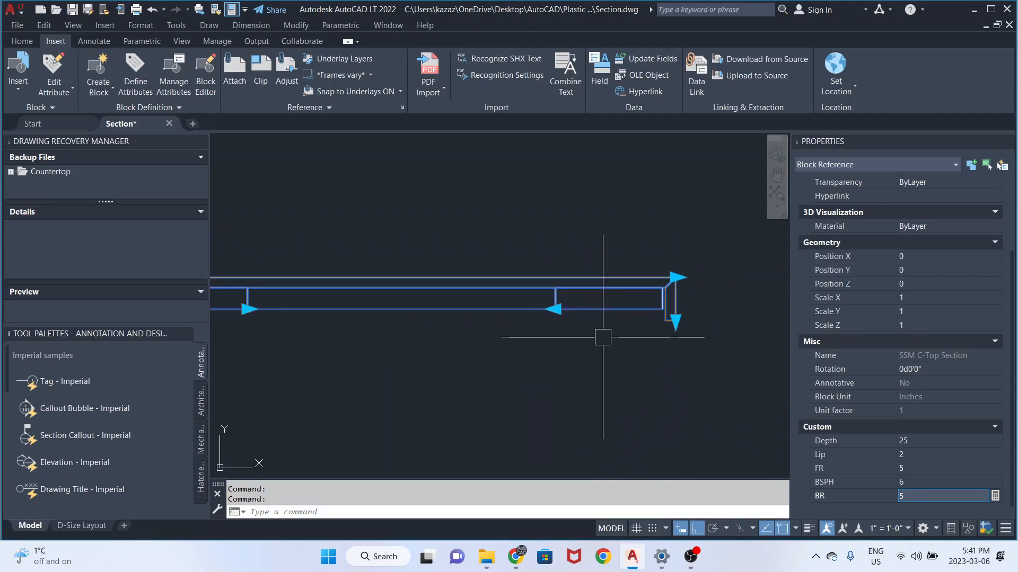
scroll(603, 337, "down", 2)
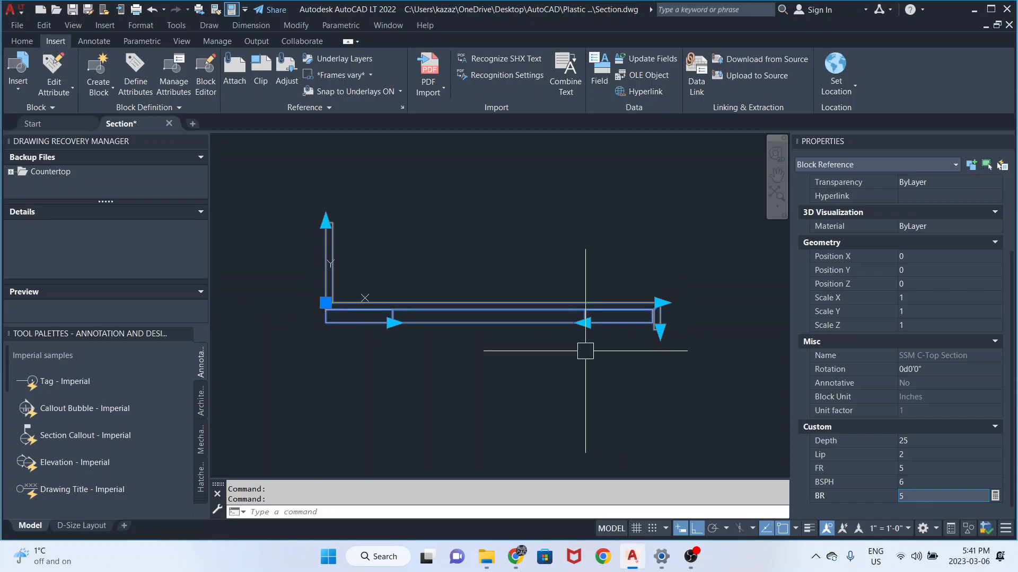